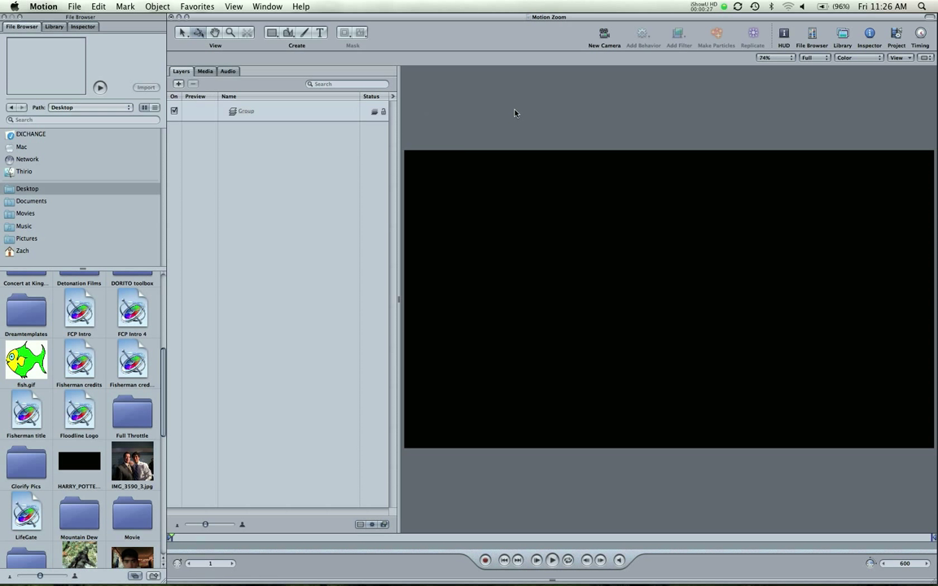
Step: Add a camera to the project and place two copies of IMG_3590_3.jpg side by side in the canvas
left_click(605, 34)
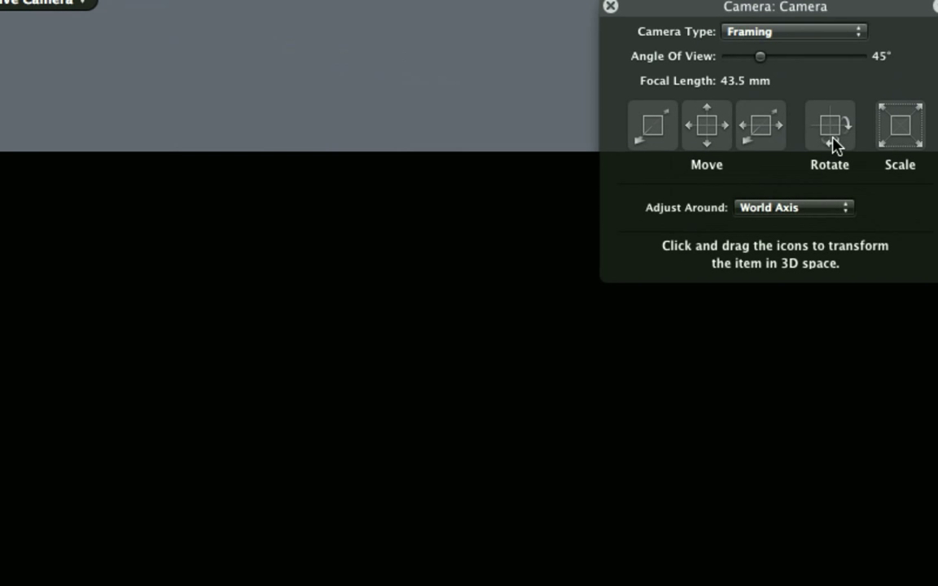
left_click_drag(831, 138, 833, 140)
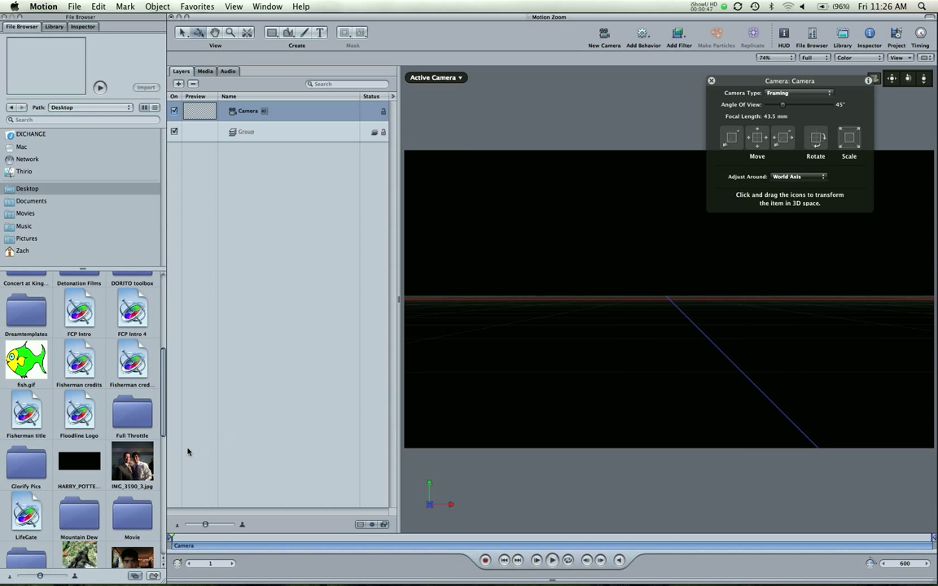
left_click_drag(124, 464, 568, 317)
left_click_drag(132, 462, 712, 301)
left_click_drag(747, 171, 792, 18)
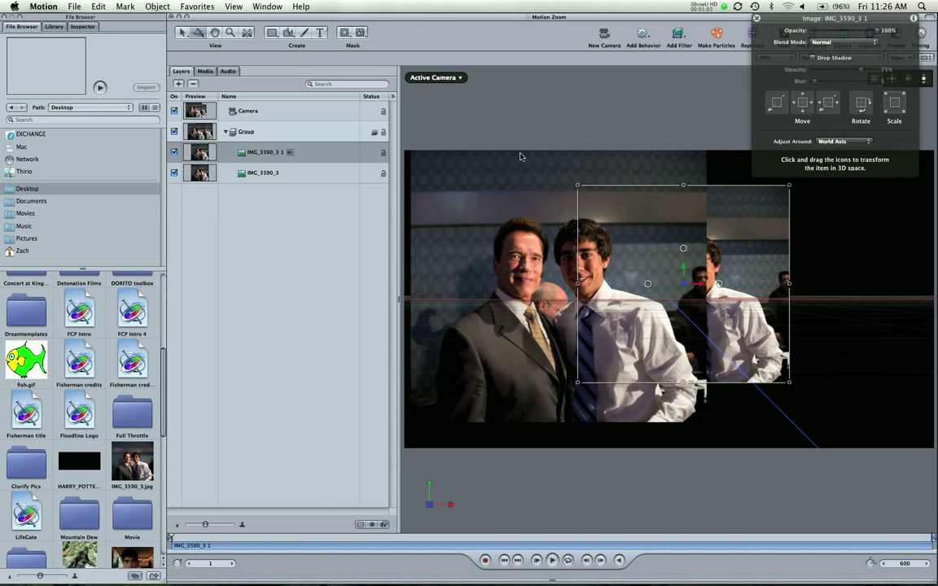
Step: Rotate and move the camera back so that both images are seen together at an angle
left_click(285, 120)
left_click_drag(863, 75, 869, 79)
left_click_drag(786, 78, 649, 355)
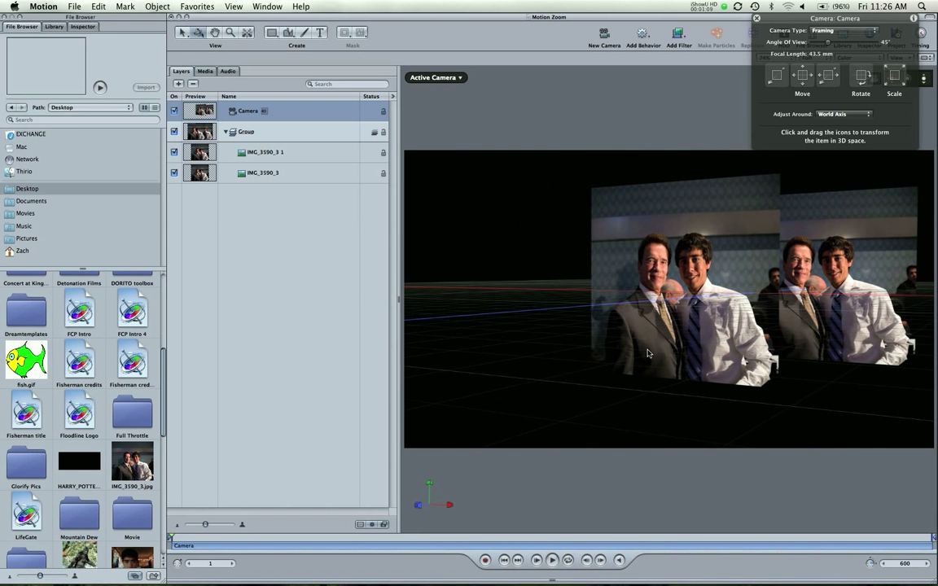
left_click_drag(863, 79, 848, 79)
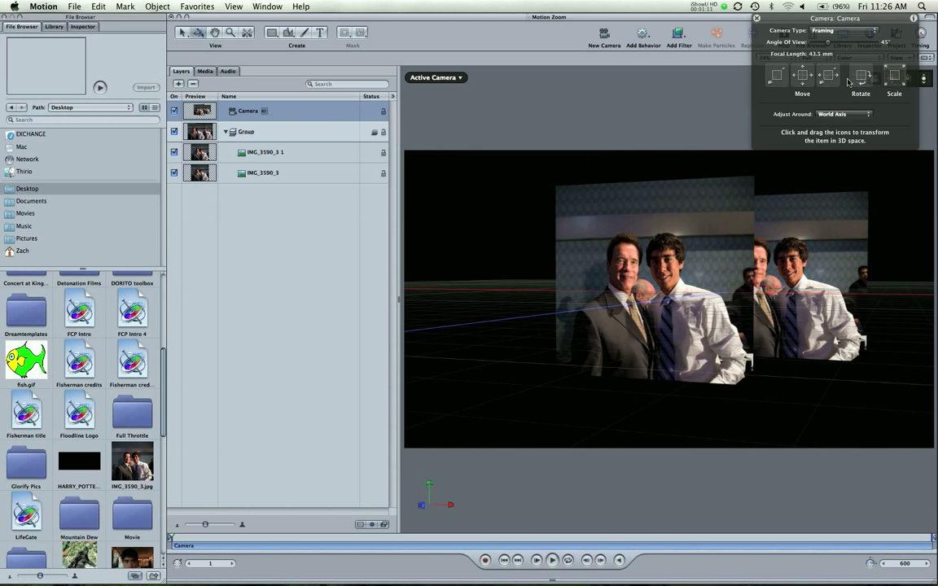
left_click_drag(779, 75, 664, 214)
left_click_drag(862, 76, 879, 76)
left_click_drag(804, 74, 921, 59)
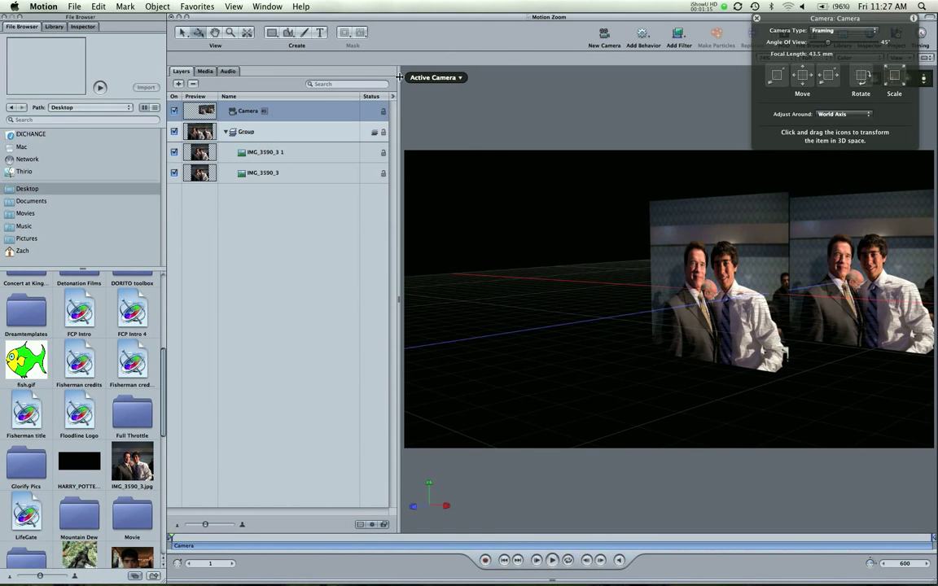
left_click(432, 77)
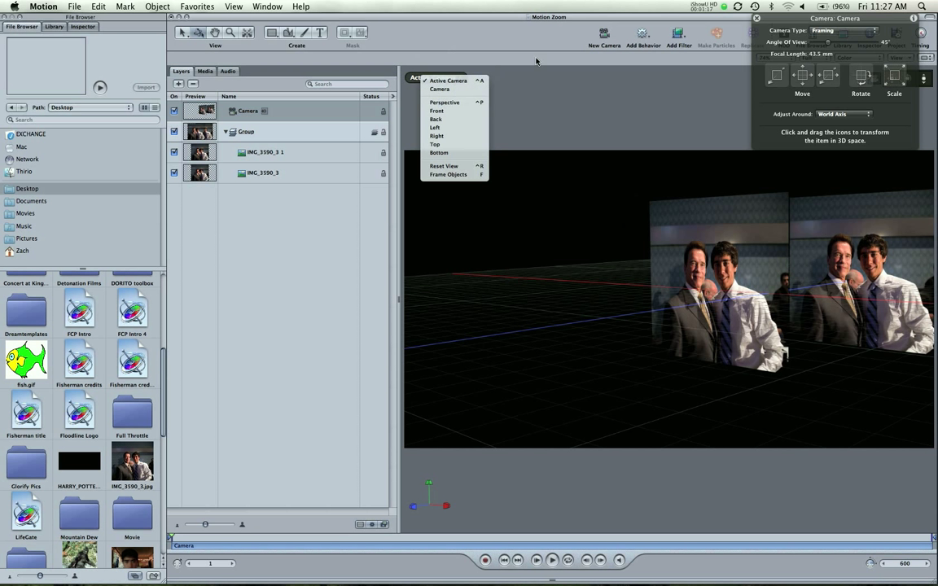
left_click(578, 90)
left_click_drag(784, 77, 771, 73)
Step: Push the second image back in depth, then duplicate it twice and place each copy progressively farther away
left_click(763, 303)
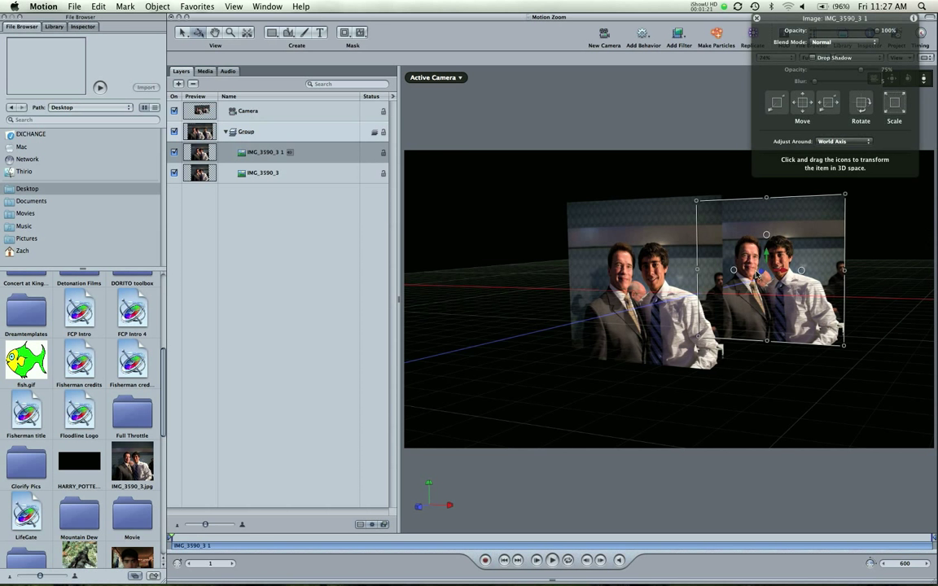
left_click_drag(762, 276, 789, 247)
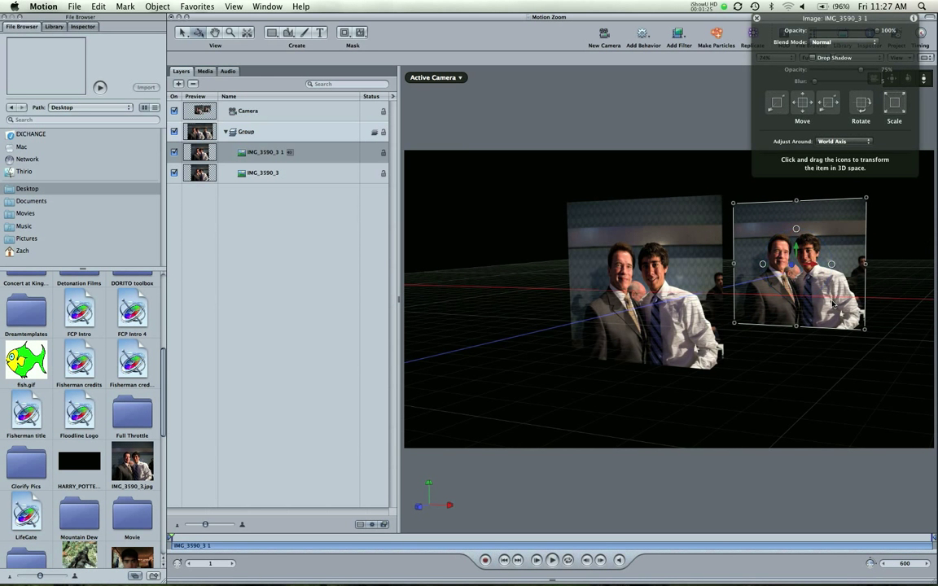
key("super+d")
left_click_drag(708, 287, 885, 199)
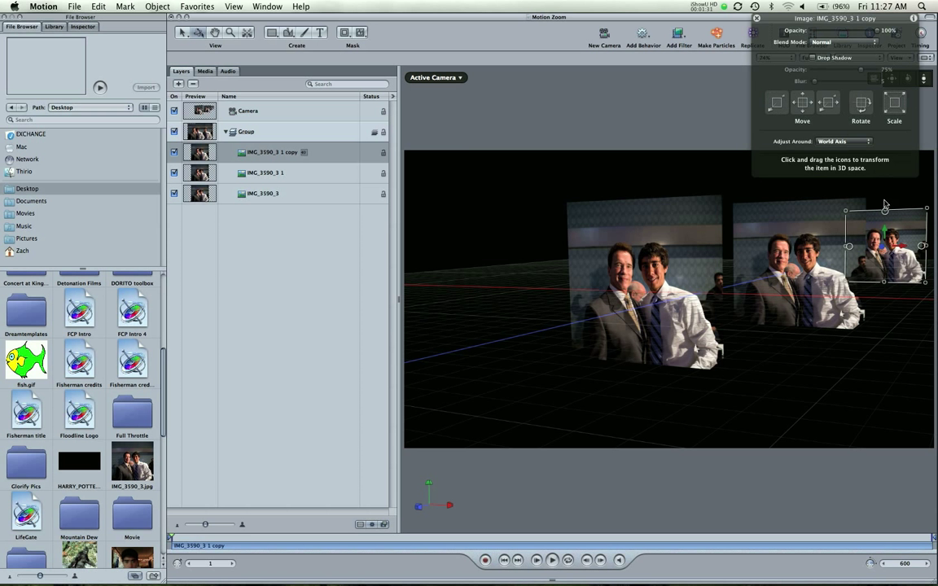
key("super+d")
left_click_drag(708, 285, 936, 172)
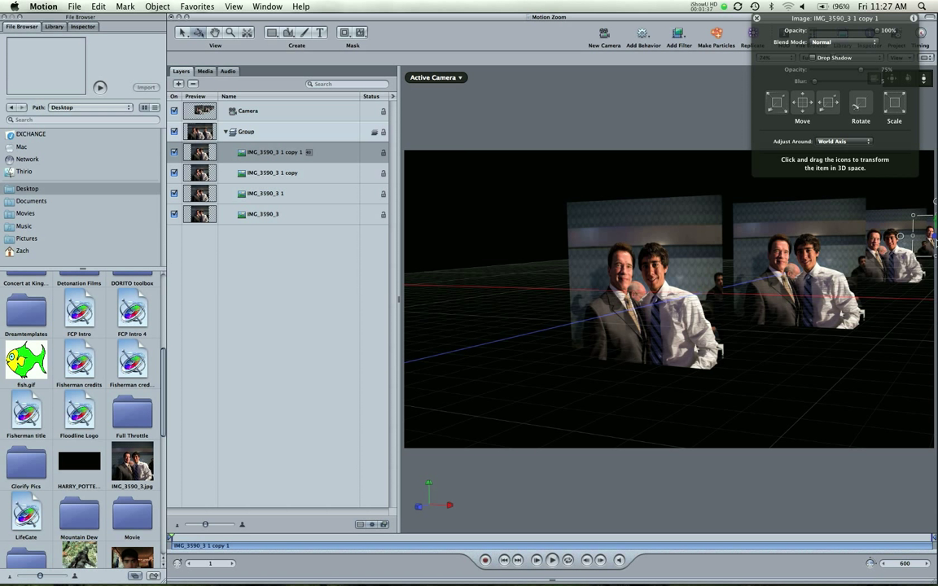
Step: Turn the camera to face the images and line up the two farthest copies behind the front image
left_click(184, 36)
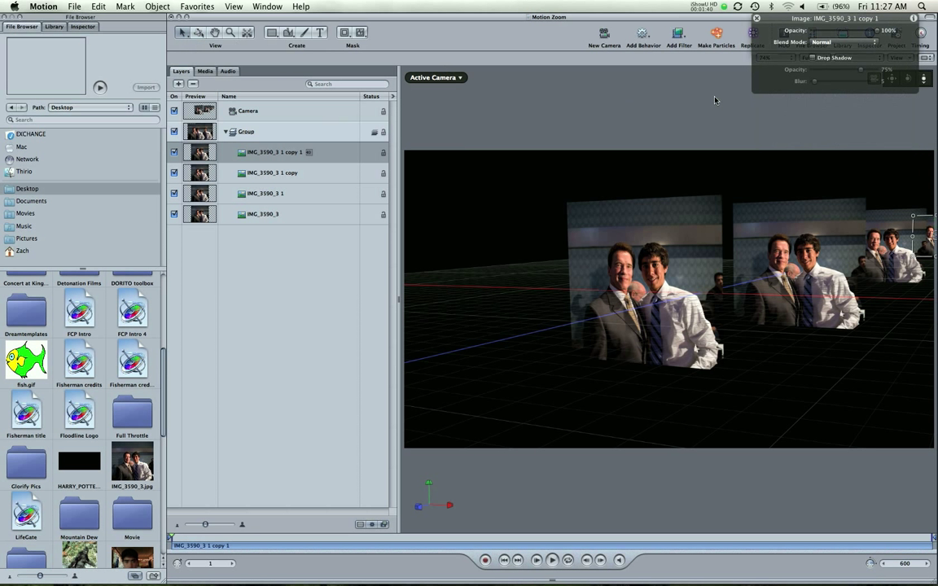
left_click(290, 114)
left_click_drag(881, 20, 897, 136)
left_click_drag(881, 193, 594, 259)
left_click(672, 255)
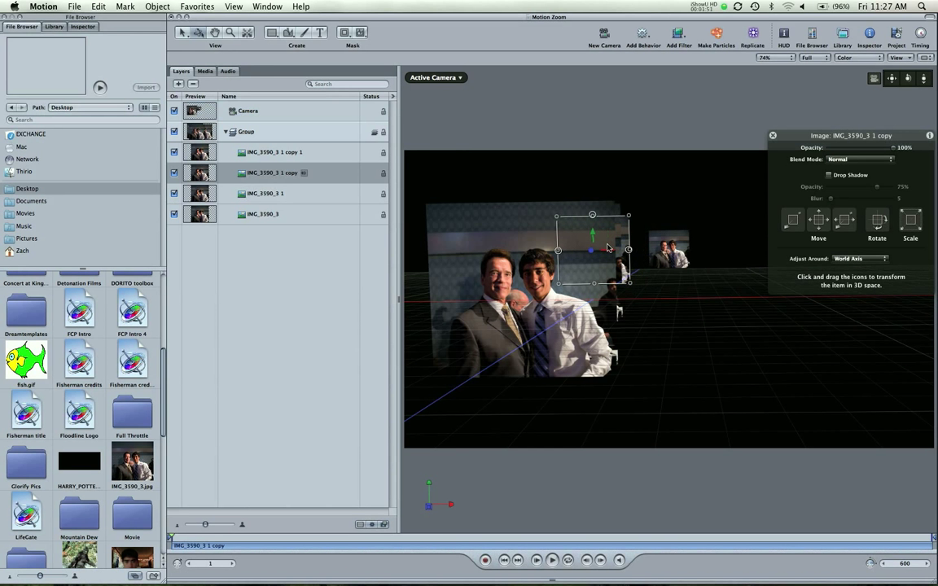
left_click(603, 243)
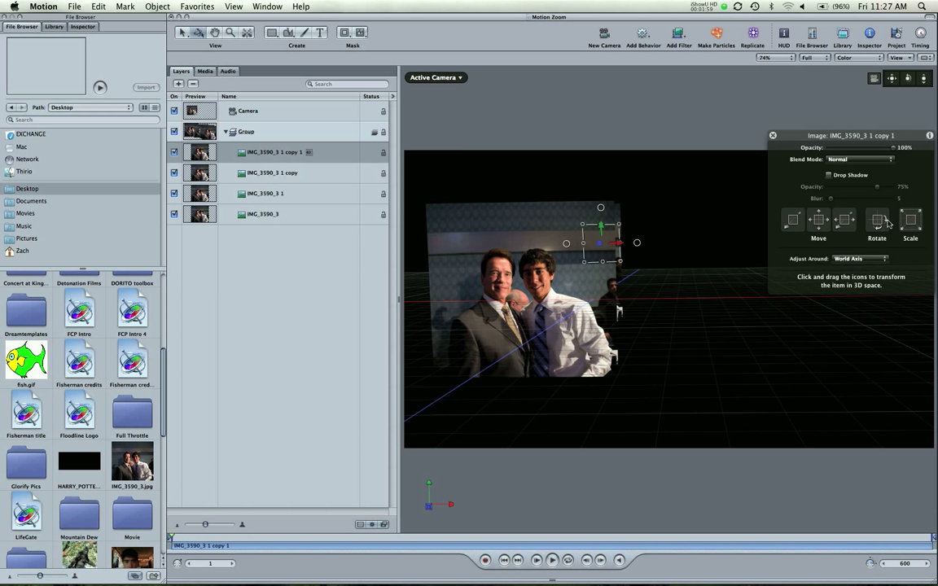
Step: Move the camera closer to the front image and bring that image slightly forward
left_click(657, 191)
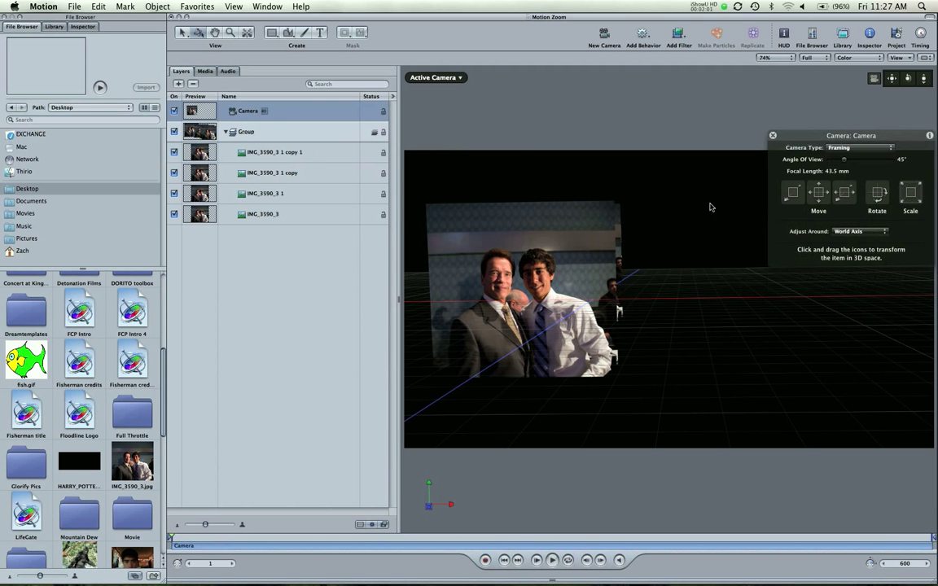
left_click_drag(806, 201, 726, 283)
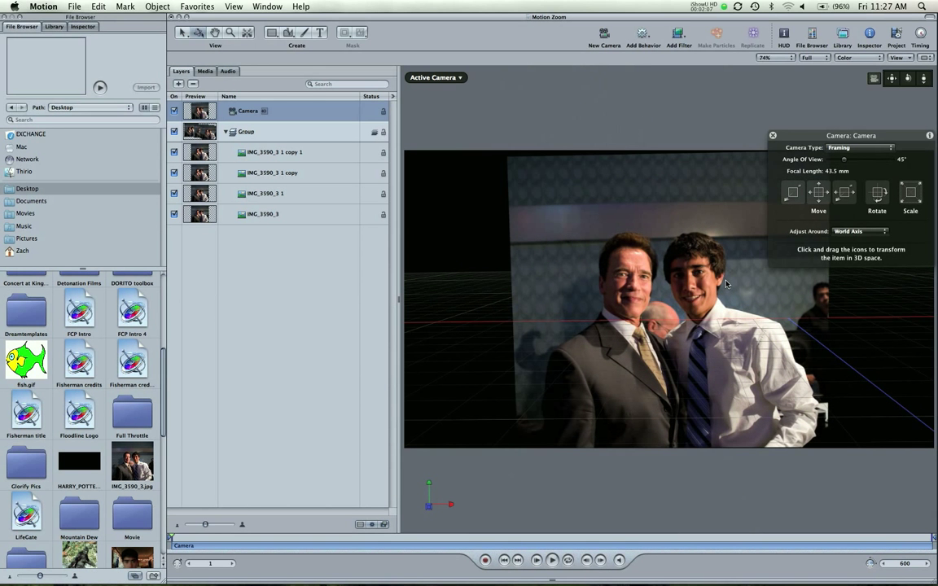
left_click(664, 318)
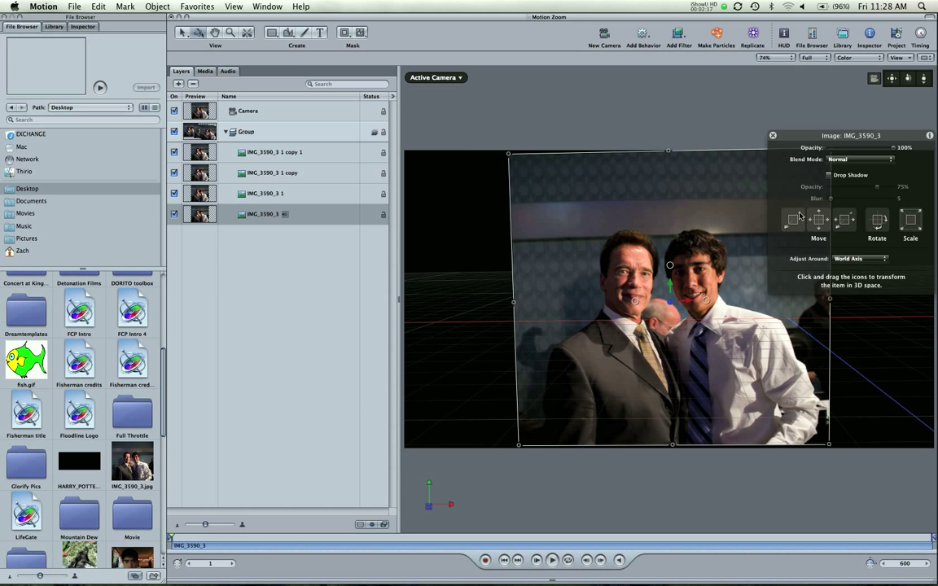
left_click_drag(804, 217, 866, 224)
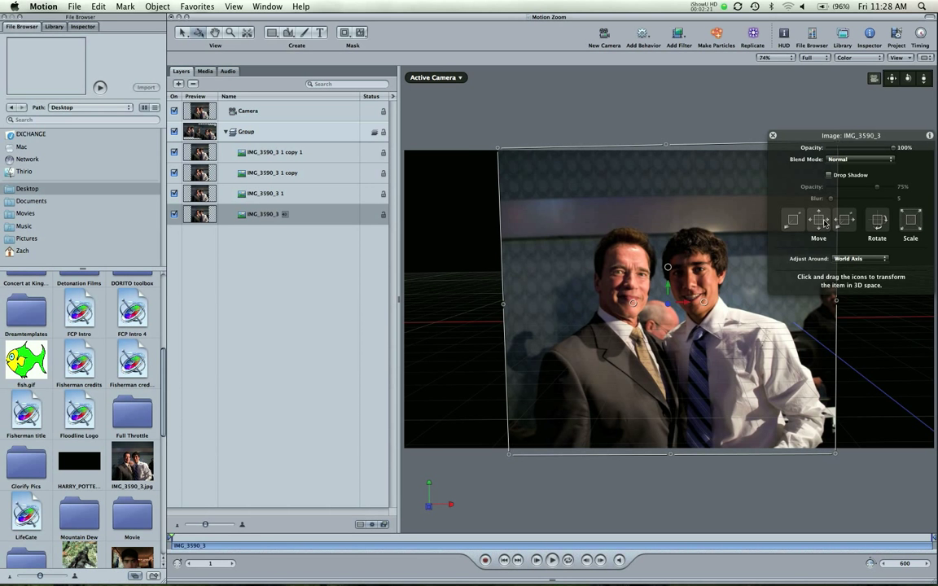
Step: Fine-tune the camera's position and rotation to frame the two men in the front image
key("super")
left_click(267, 113)
left_click_drag(810, 200, 820, 218)
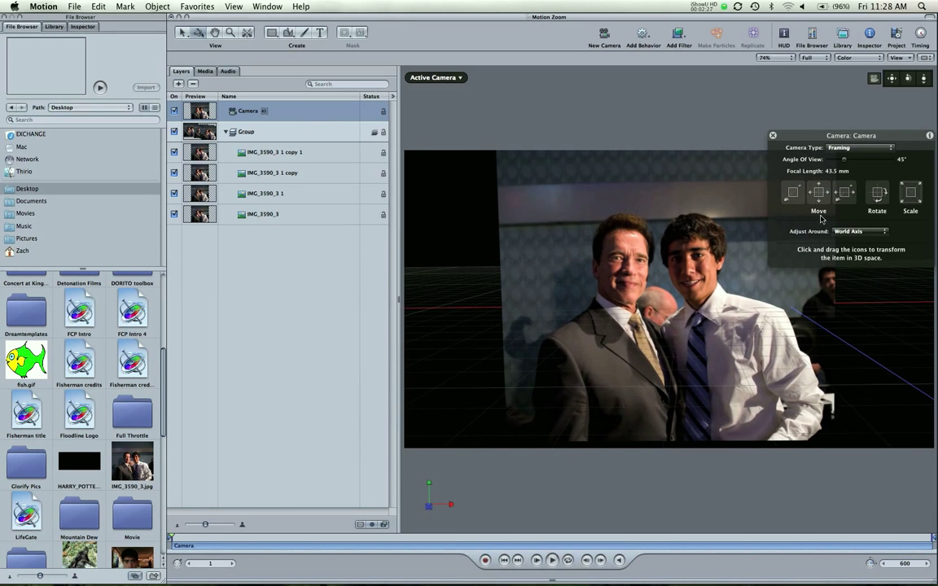
left_click_drag(878, 194, 886, 202)
left_click_drag(818, 193, 830, 192)
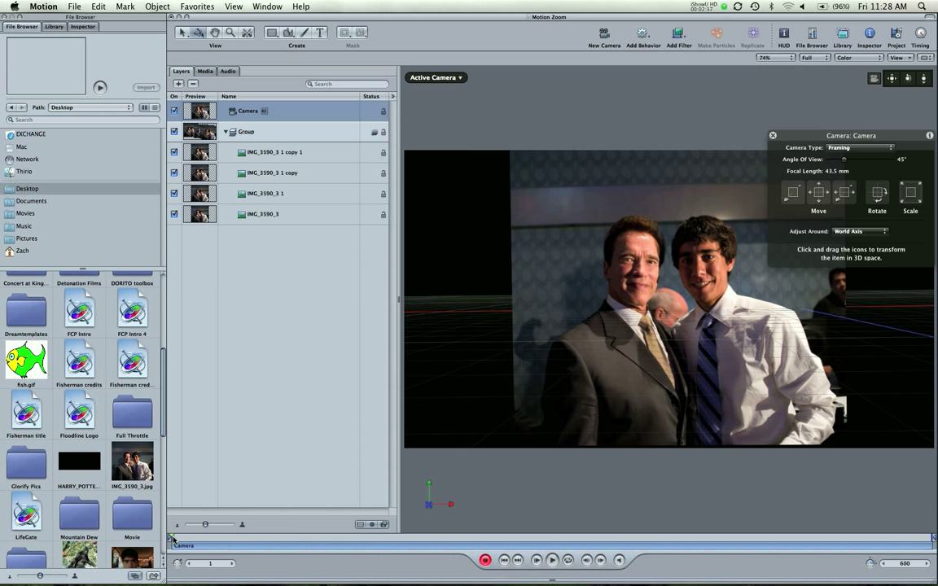
Step: With keyframe recording on, rotate the camera at frame 338 and travel past the front image toward the far ones
left_click_drag(172, 539, 620, 526)
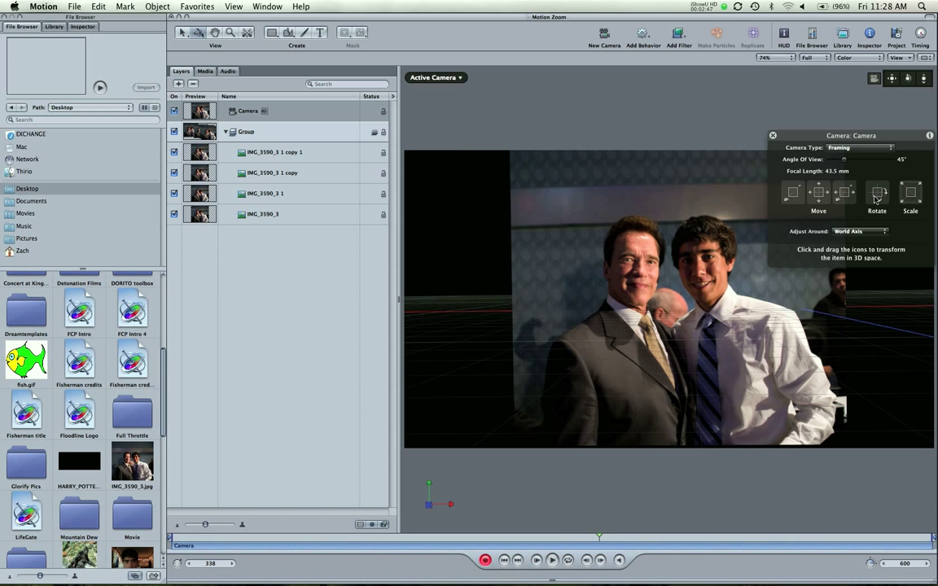
left_click_drag(876, 198, 714, 173)
left_click_drag(921, 77, 921, 91)
left_click_drag(793, 192, 935, 81)
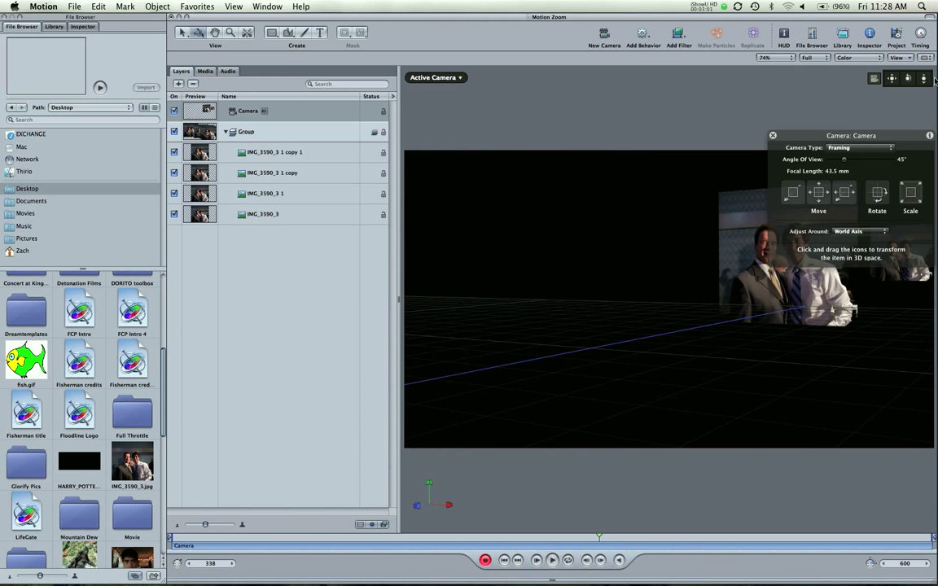
left_click_drag(786, 202, 860, 118)
left_click_drag(800, 201, 913, 50)
left_click_drag(794, 196, 876, 100)
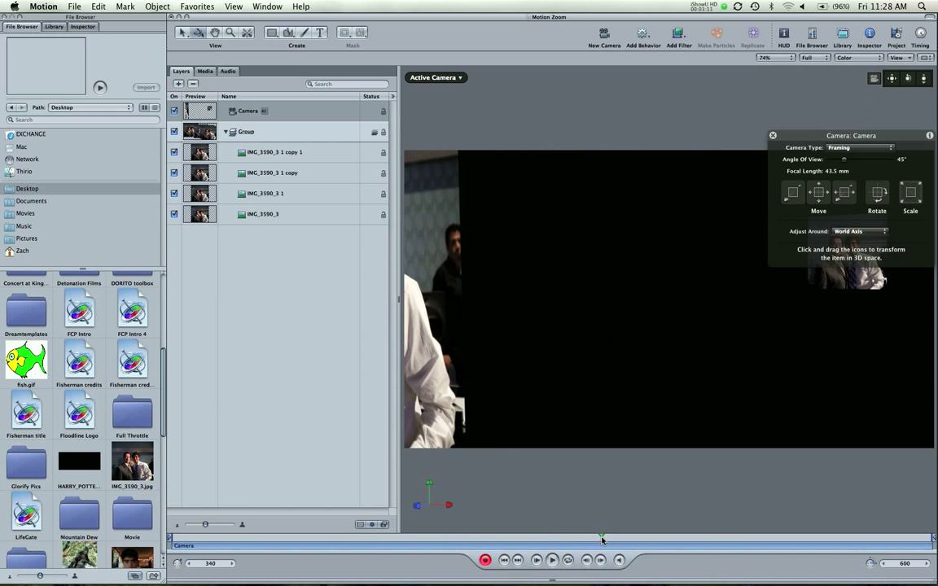
Step: Turn off keyframe recording and reposition the second image, IMG_3590_3 1, along the camera's path
left_click_drag(609, 540, 339, 541)
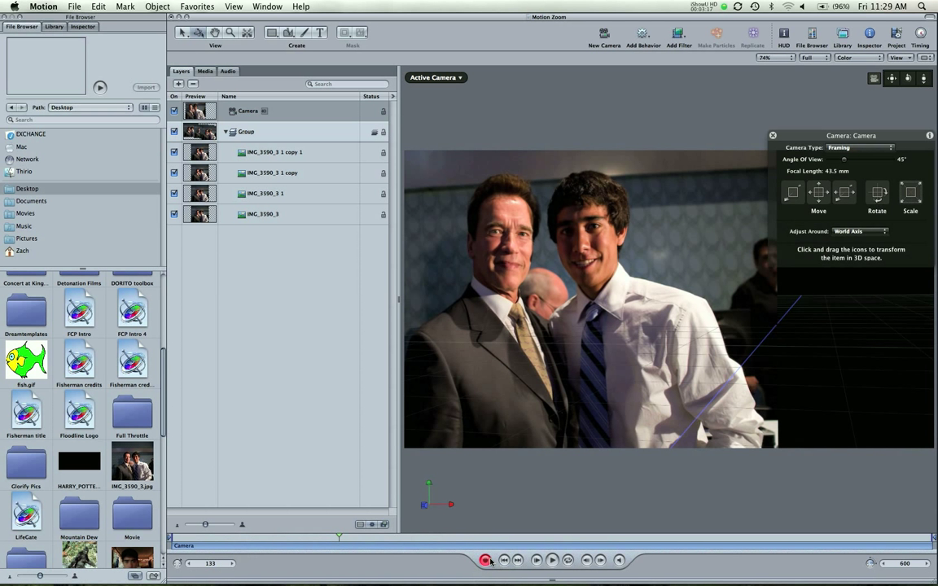
left_click_drag(545, 361, 591, 383)
left_click_drag(876, 225, 655, 301)
Step: At frame 211, reposition the third image, IMG_3590_3 1 copy, along the camera's path and bring it forward
left_click_drag(351, 539, 439, 534)
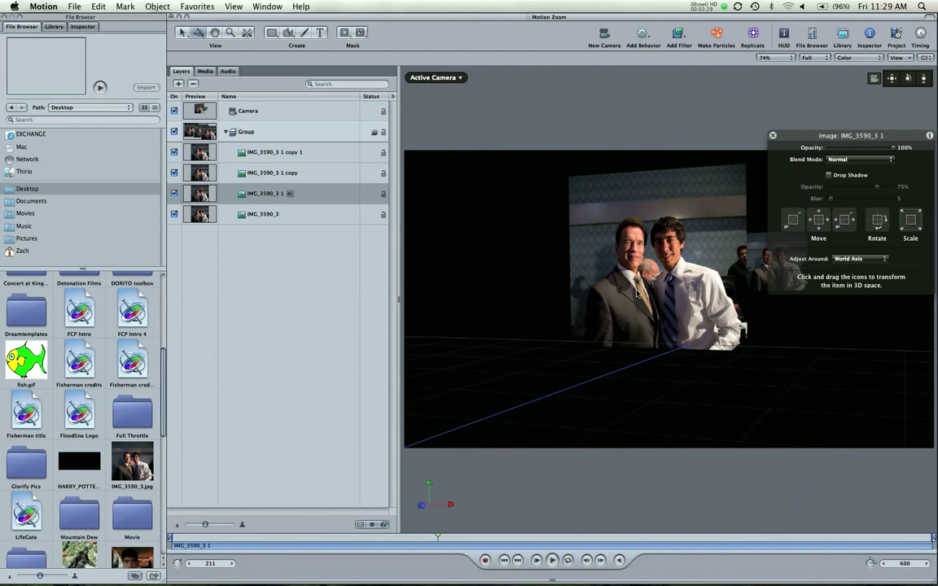
left_click(684, 277)
left_click_drag(622, 260, 643, 262)
left_click_drag(804, 220, 565, 358)
Step: At frame 324, bring IMG_3590_3 1 copy 1 forward into the camera's view and rotate it to about 25° around the vertical axis
left_click_drag(454, 540, 580, 512)
left_click_drag(855, 133, 936, 174)
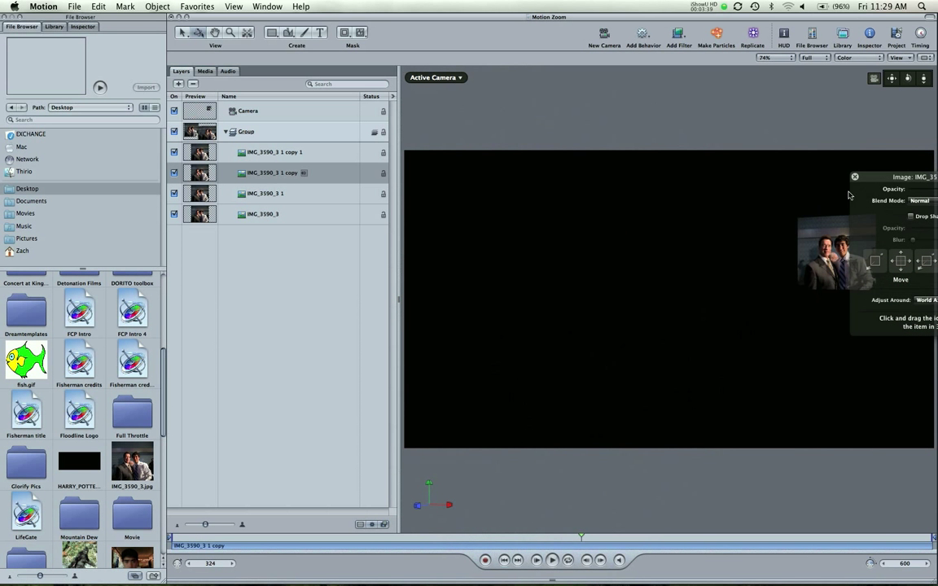
left_click(818, 250)
left_click_drag(803, 263, 721, 262)
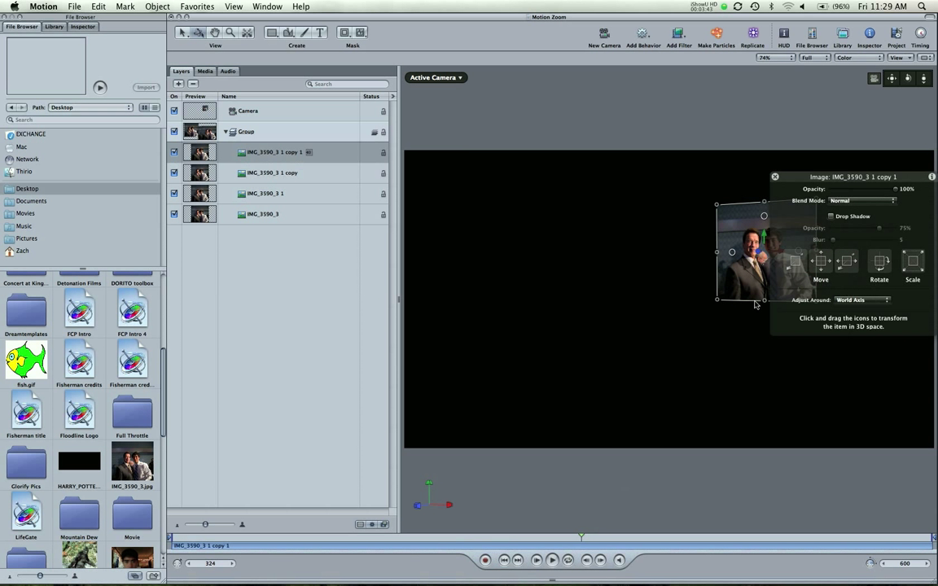
left_click_drag(800, 259, 525, 284)
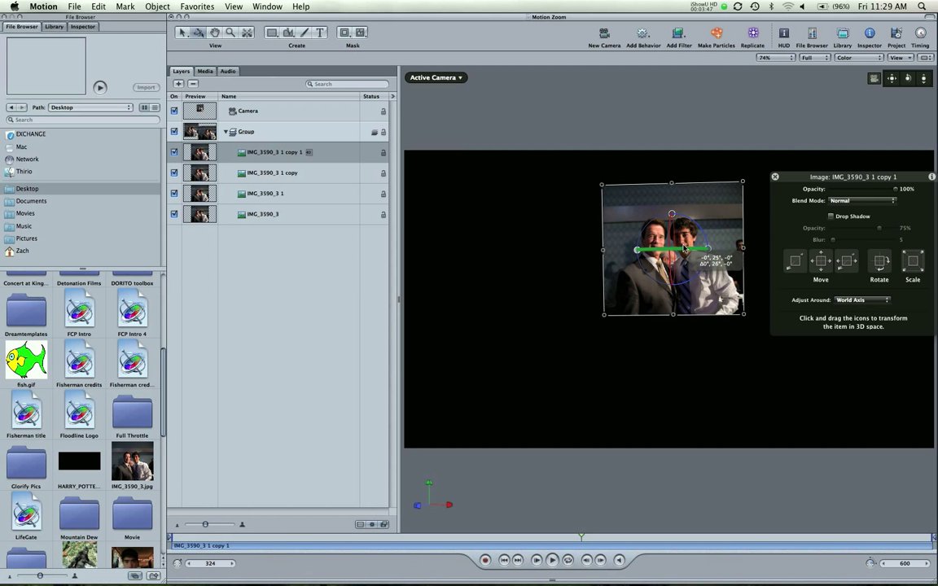
left_click_drag(925, 81, 909, 2)
left_click_drag(670, 167, 617, 330)
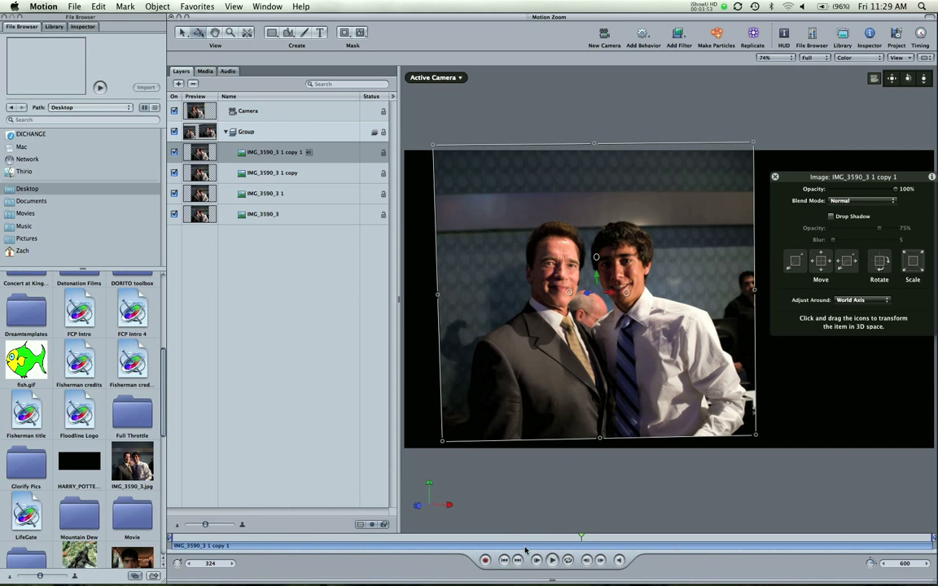
Step: At frame 293, move IMG_3590_3 1 copy 1 closer to the camera until it fills most of the frame's height
left_click_drag(601, 535, 77, 543)
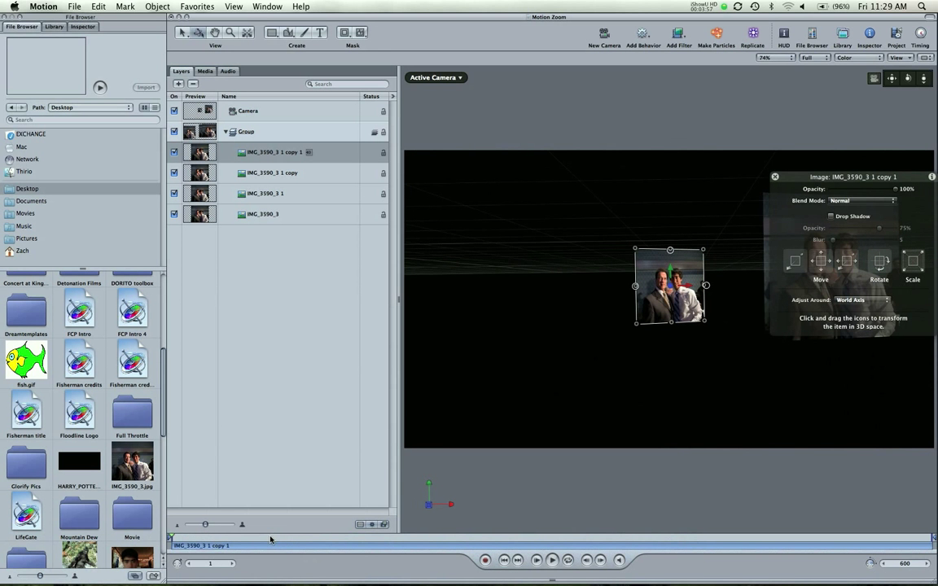
left_click_drag(178, 539, 541, 495)
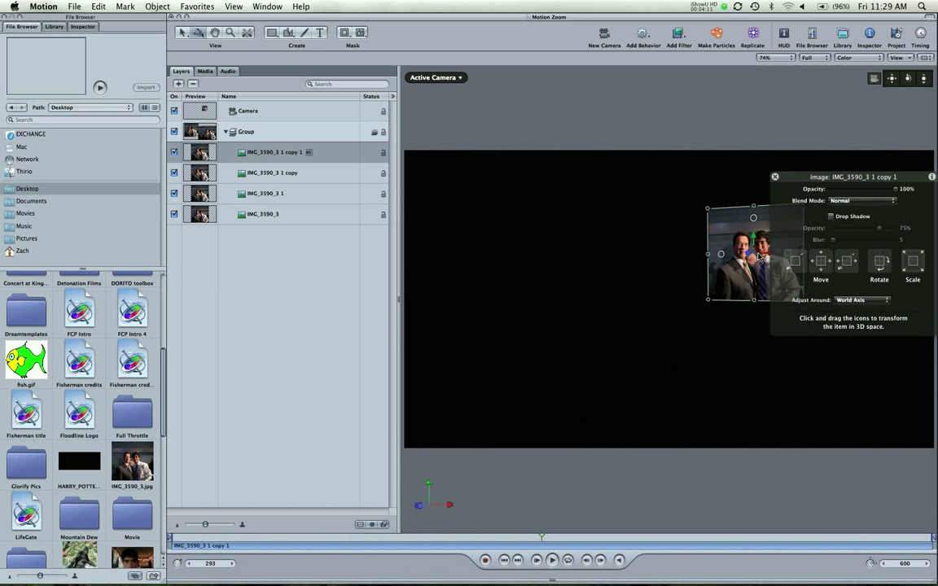
left_click_drag(750, 257, 473, 357)
left_click_drag(469, 251, 487, 251)
left_click_drag(517, 285, 613, 342)
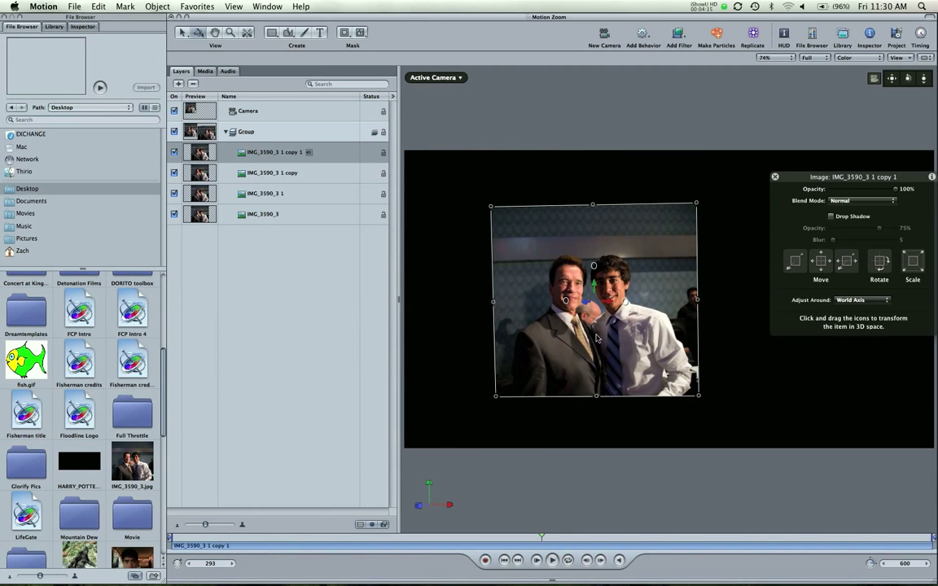
left_click_drag(779, 267, 719, 353)
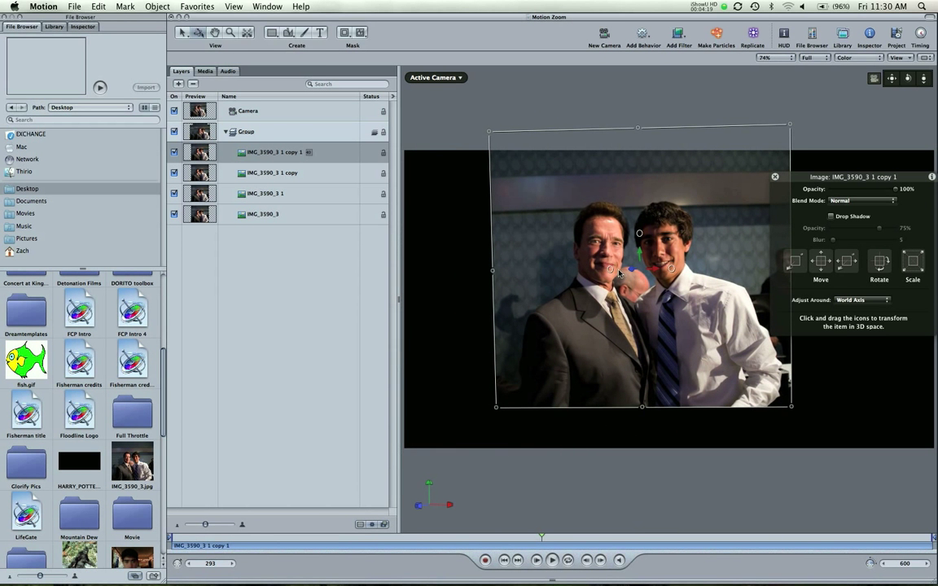
left_click_drag(611, 272, 600, 291)
Step: Play the camera animation from frame 1 with nothing selected to check the move through the images
left_click_drag(506, 536, 160, 551)
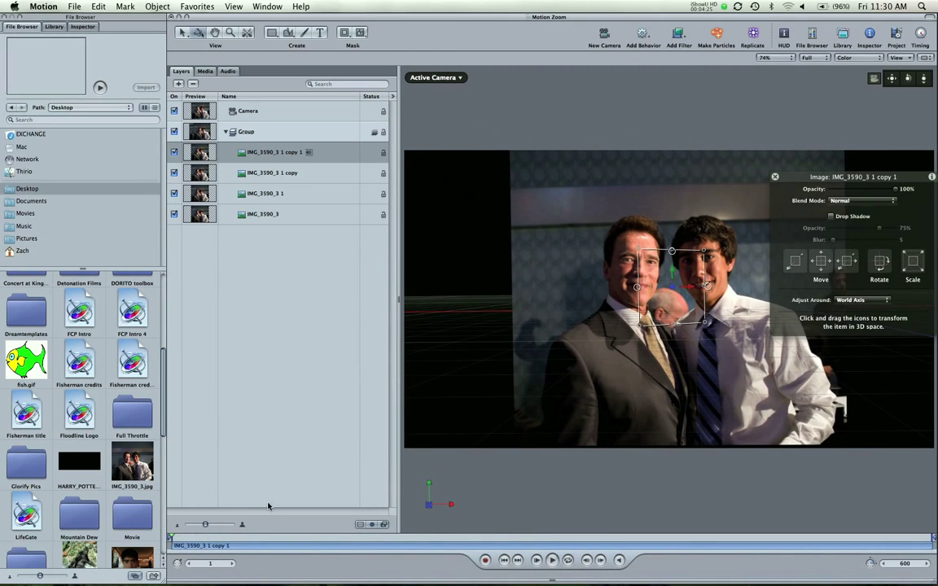
left_click(515, 464)
key("space")
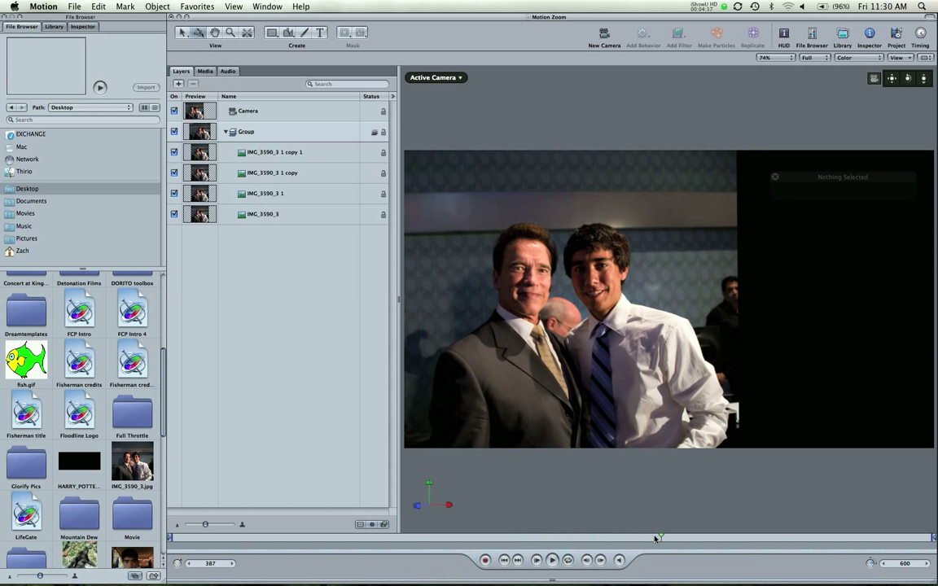
Step: Move all of the camera's ending keyframes out to about frame 496 so the camera move runs longer
key("super+8")
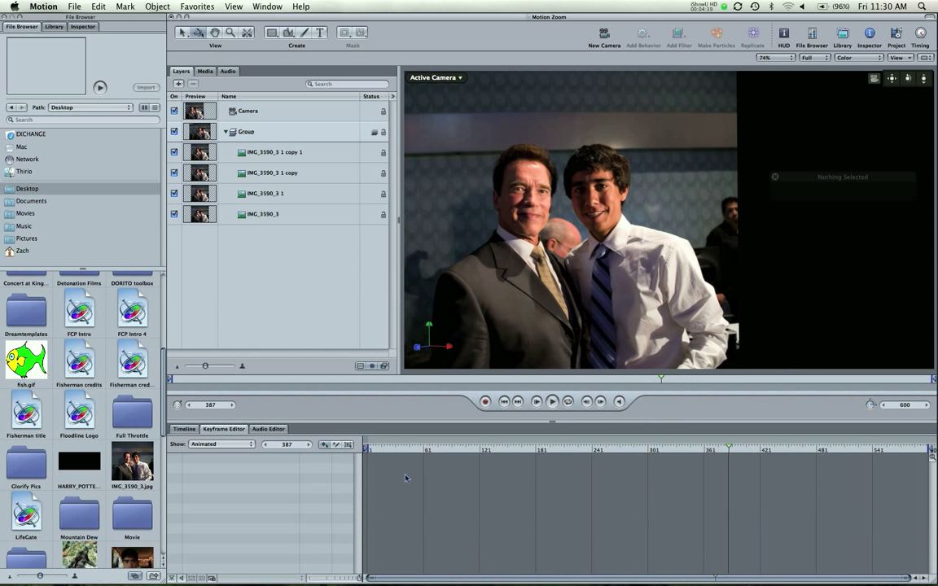
left_click(287, 116)
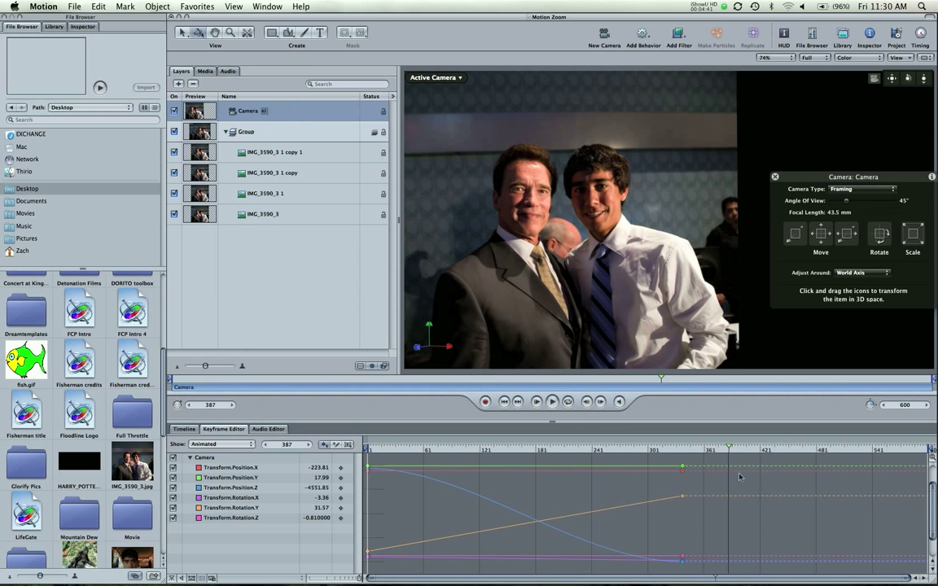
left_click_drag(672, 459, 691, 564)
left_click_drag(684, 498, 837, 498)
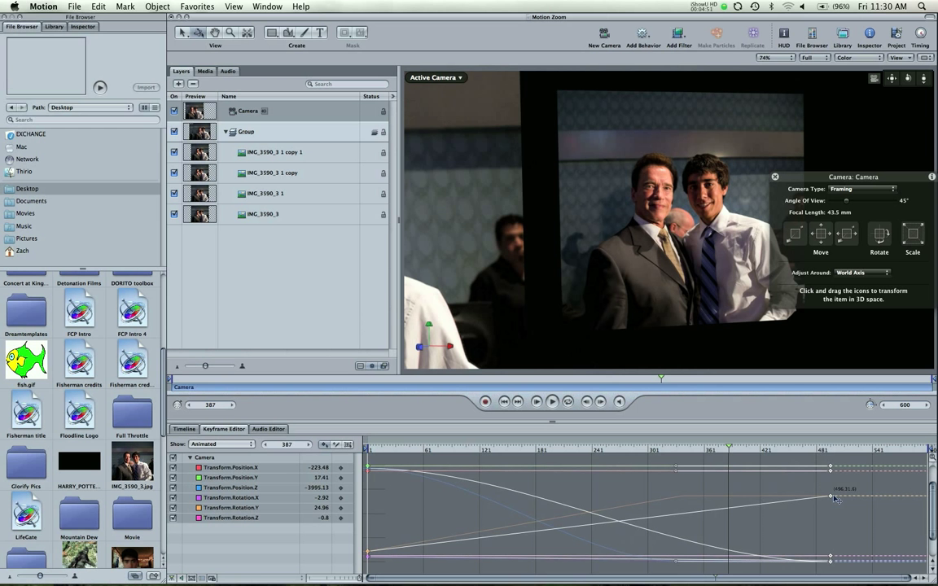
Step: Play the slowed camera animation from frame 1 with nothing selected and stop at frame 316
left_click_drag(770, 450, 355, 472)
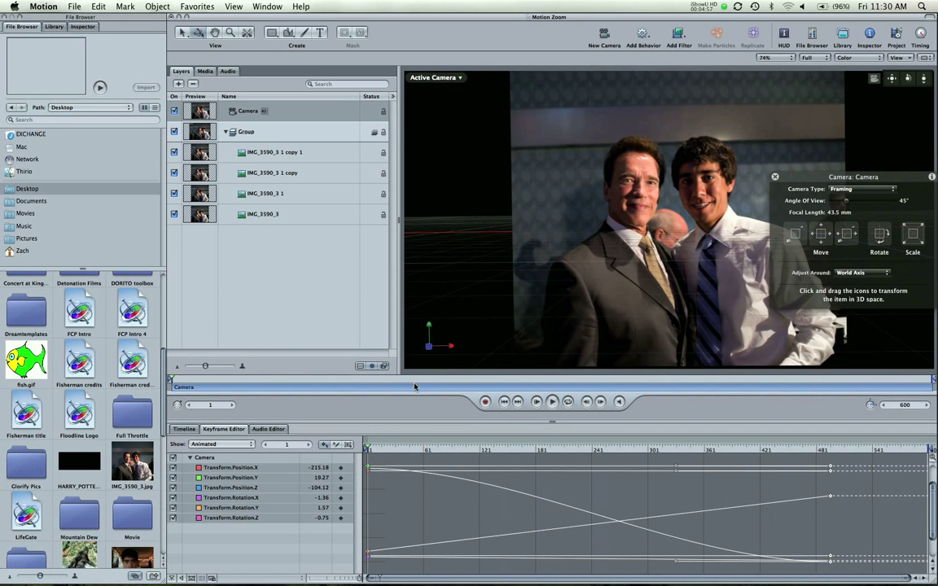
left_click(333, 287)
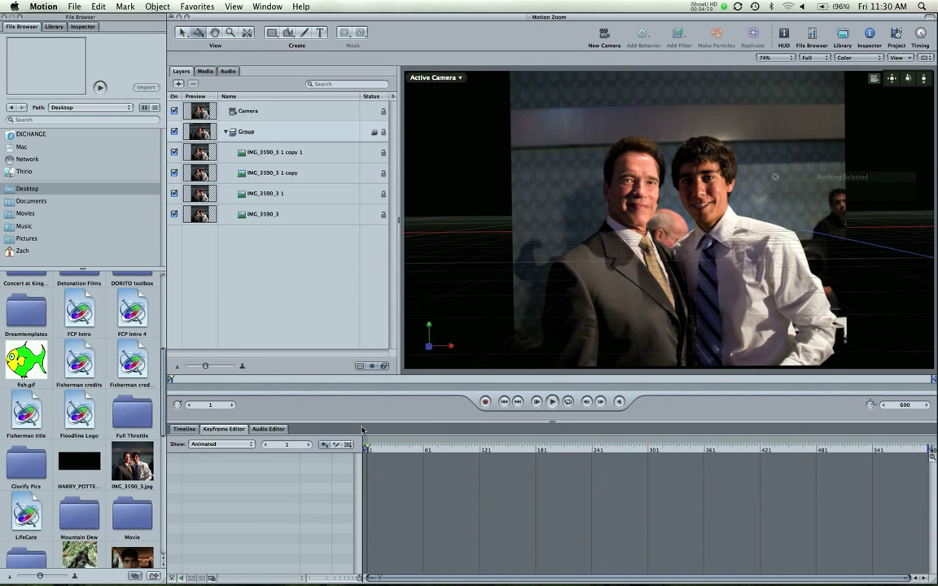
key("space")
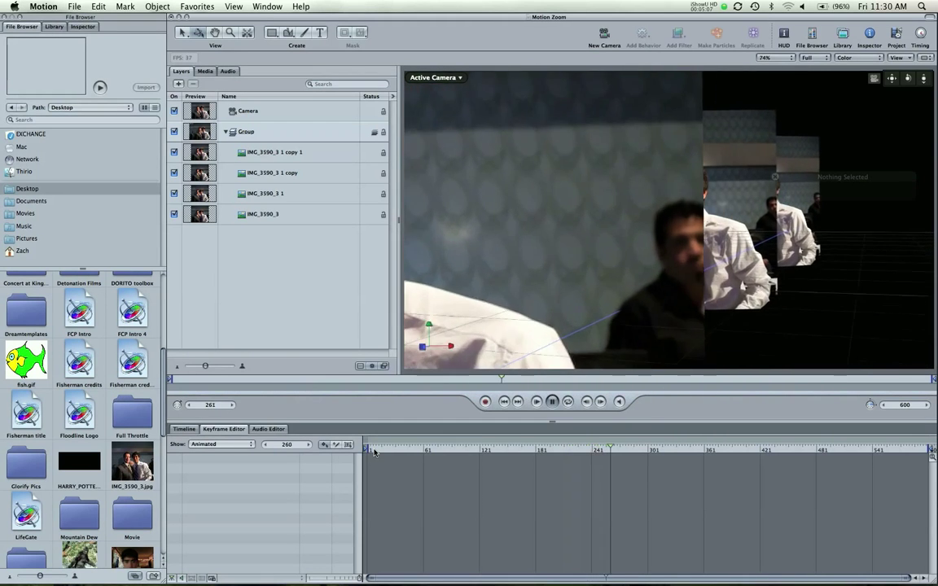
key("space")
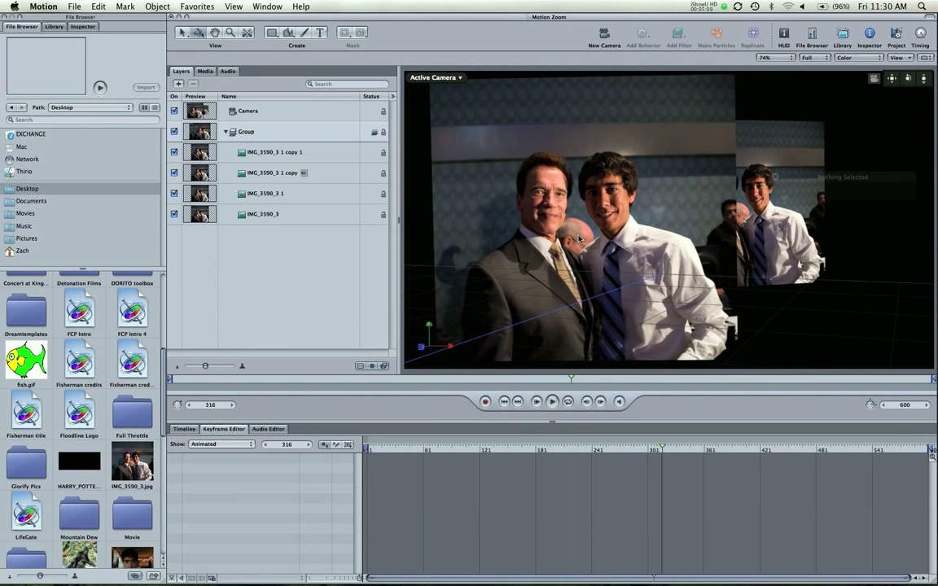
Step: Reposition IMG_3590_3 1 copy at frame 316 and IMG_3590_3 1 copy 1 at frame 444, bringing both forward along the camera's path
left_click_drag(474, 285, 432, 364)
left_click_drag(530, 323, 577, 320)
left_click_drag(469, 383, 733, 380)
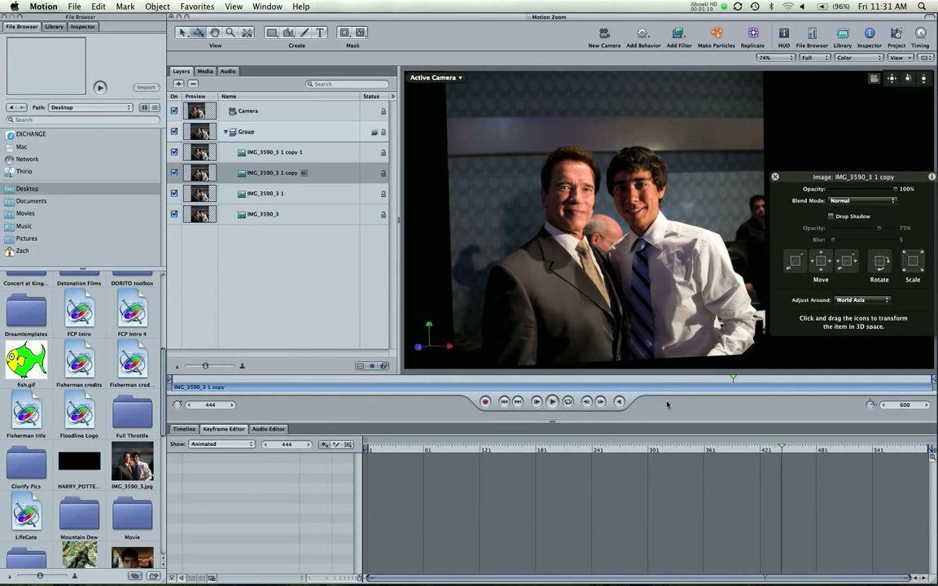
left_click_drag(674, 280, 724, 288)
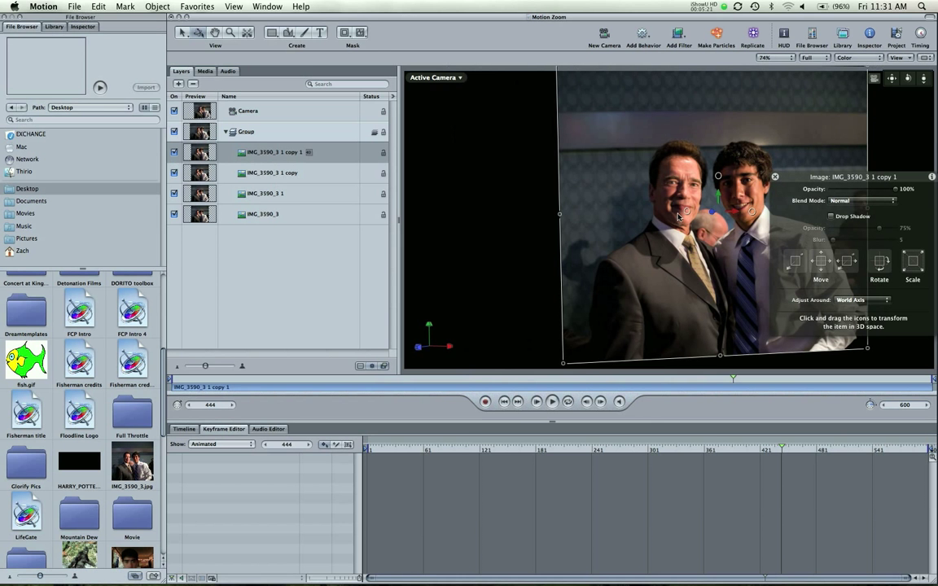
left_click_drag(687, 214, 632, 304)
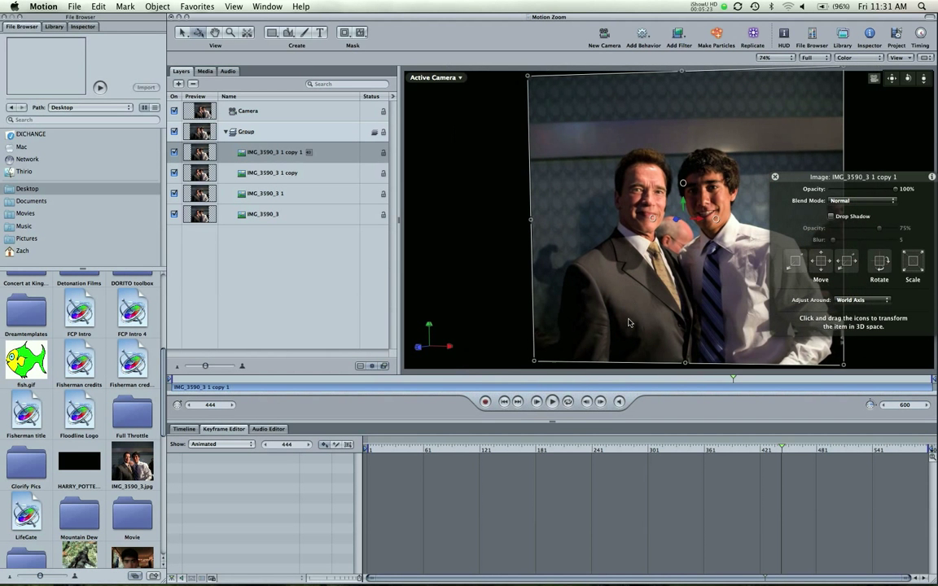
Step: Scrub through the whole camera move to check how the repositioned images line up
left_click_drag(754, 383, 839, 377)
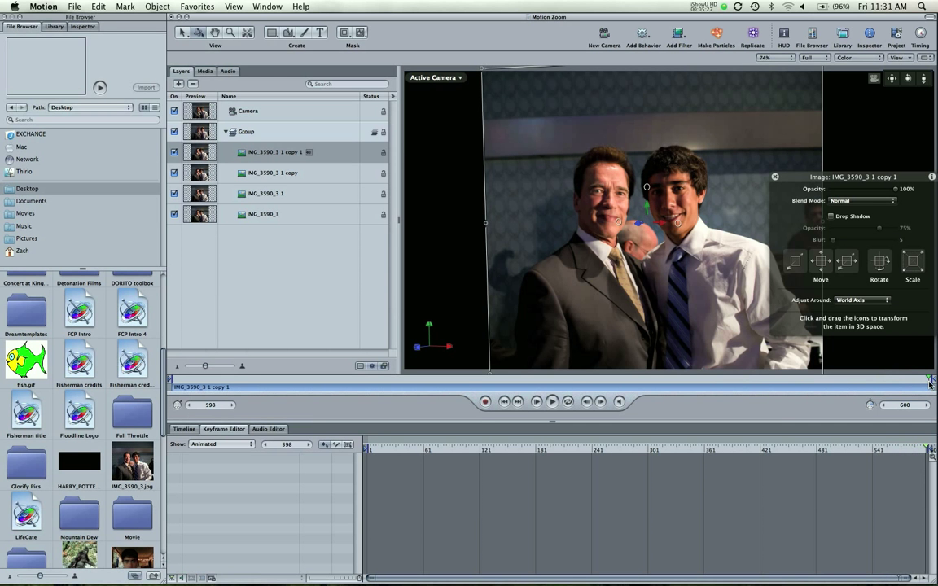
left_click_drag(908, 384, 214, 422)
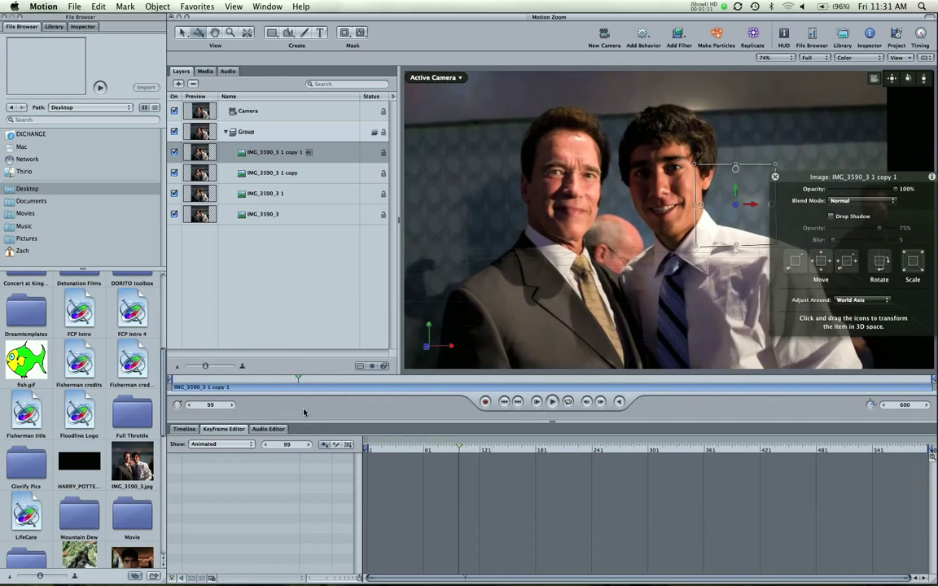
left_click(596, 380)
left_click_drag(602, 389, 810, 386)
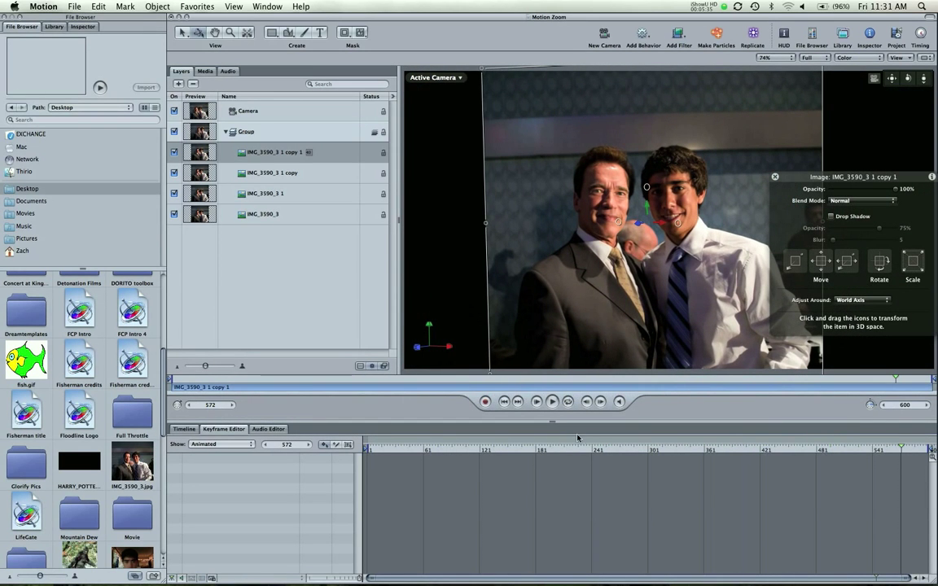
Step: Lower the camera's ending keyframes to about -9.47 for Position Y and 28.26 for Rotation Y
left_click(285, 117)
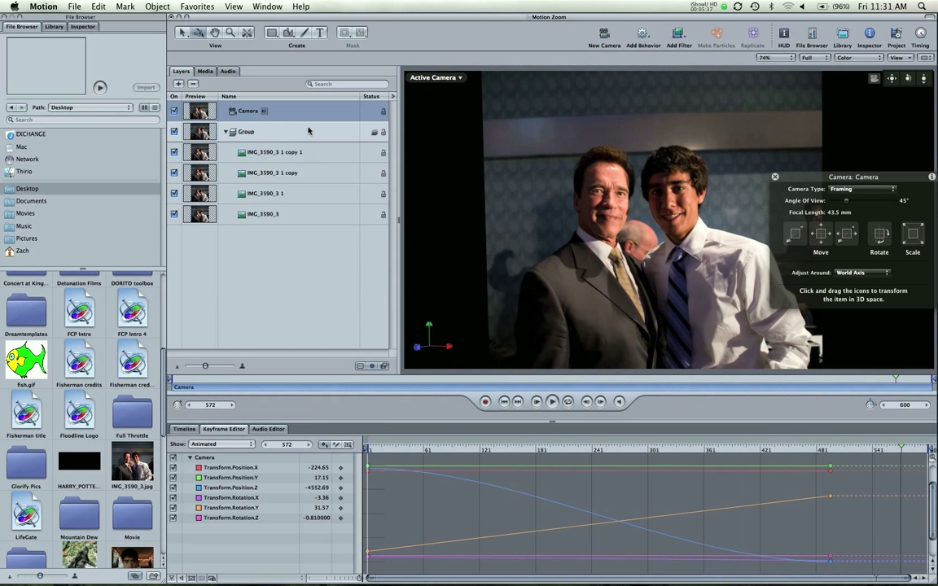
left_click(831, 471)
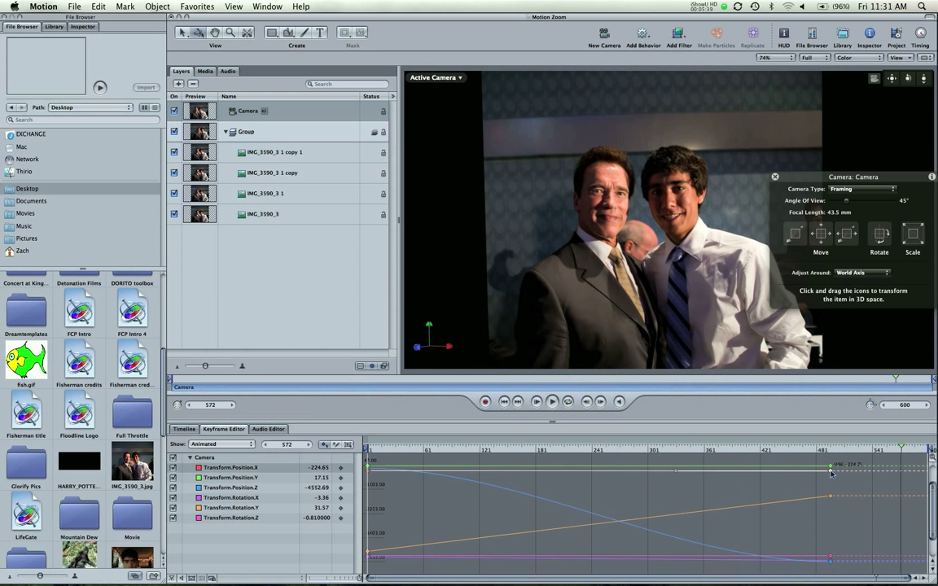
left_click_drag(831, 467, 836, 469)
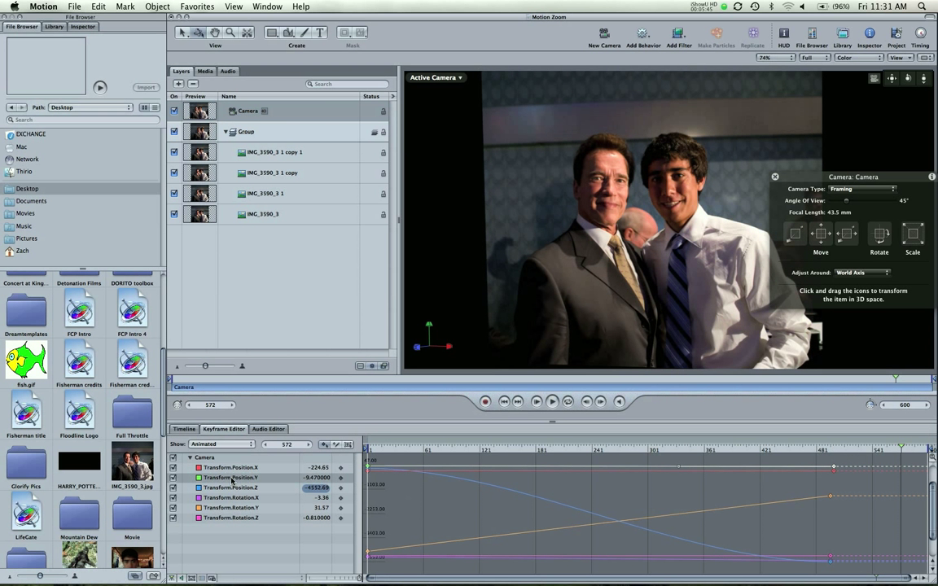
left_click_drag(830, 496, 834, 505)
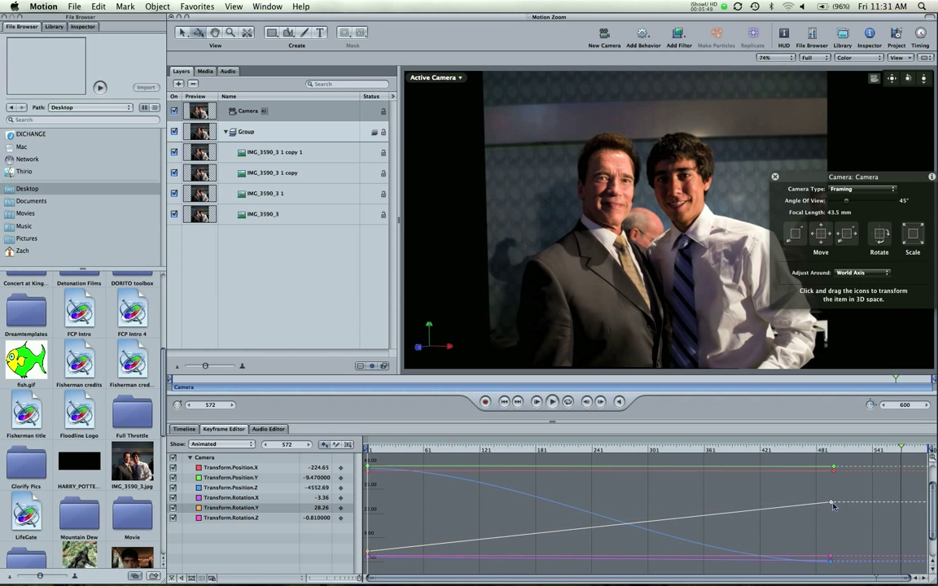
Step: Move the camera's final Position Z keyframe to about frame 566 and -5670 so it flies past the last image
left_click(831, 557)
left_click_drag(831, 564, 895, 584)
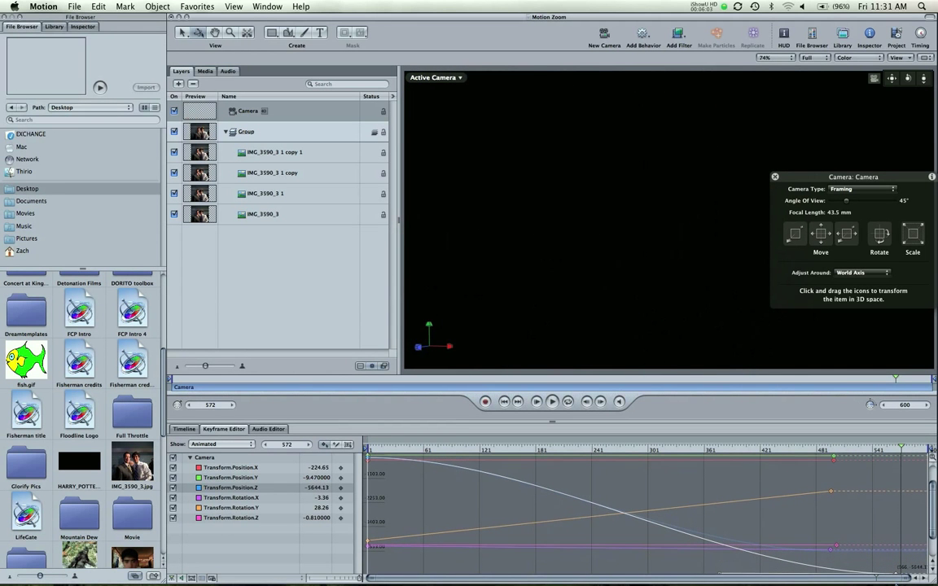
Step: Play the extended camera move from frame 1 to check its opening
left_click_drag(881, 451, 357, 466)
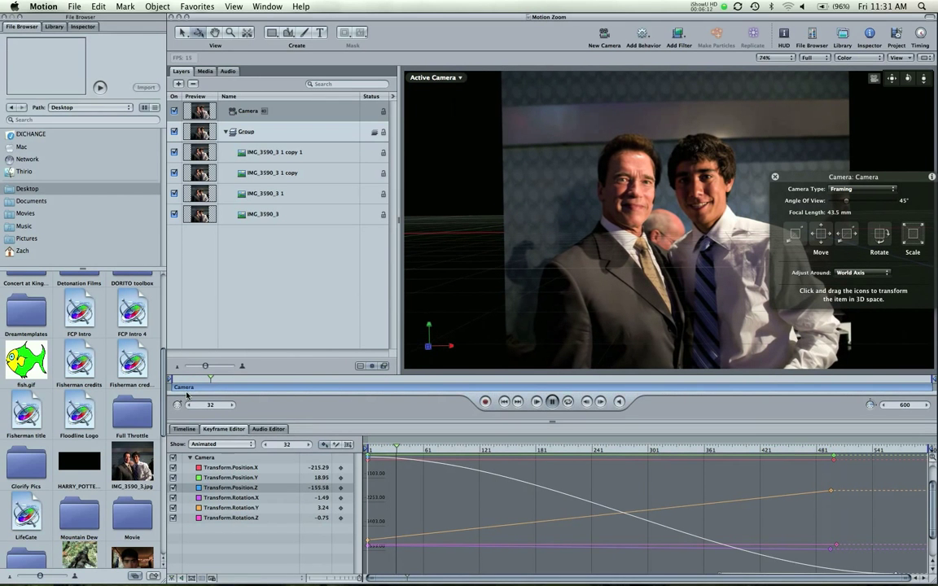
key("space")
Step: At frame 572, add a text object reading Text Goes Here near the middle of the empty frame
left_click_drag(247, 379, 859, 379)
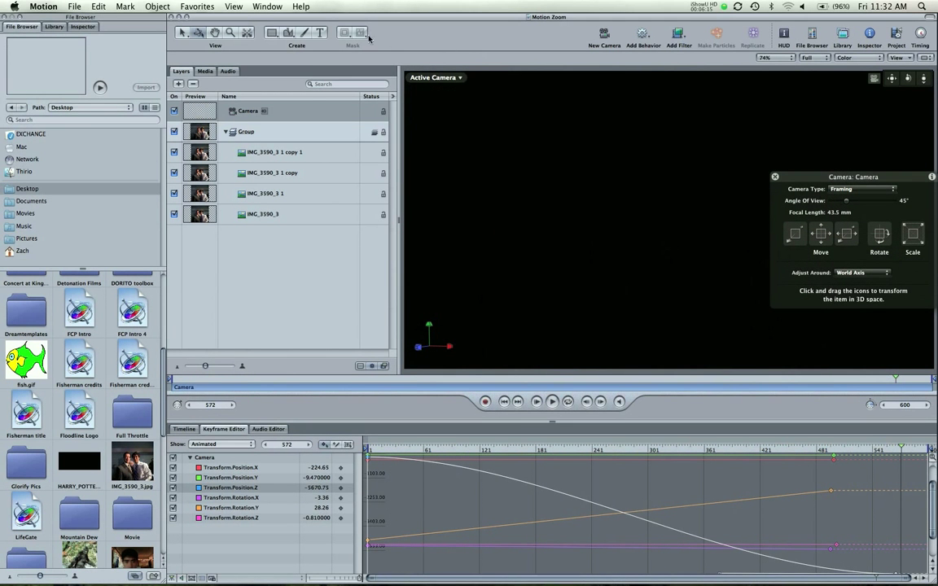
left_click(322, 32)
left_click(581, 224)
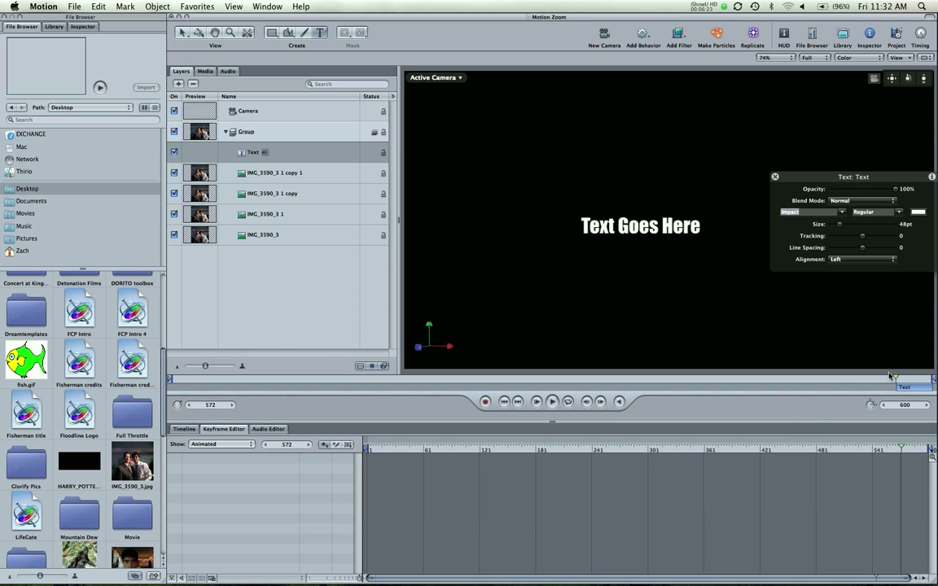
Step: Extend the text layer so it starts just after frame 417 and runs to the project's end
left_click_drag(895, 389, 721, 389)
left_click_drag(909, 388, 933, 387)
left_click_drag(843, 380, 699, 378)
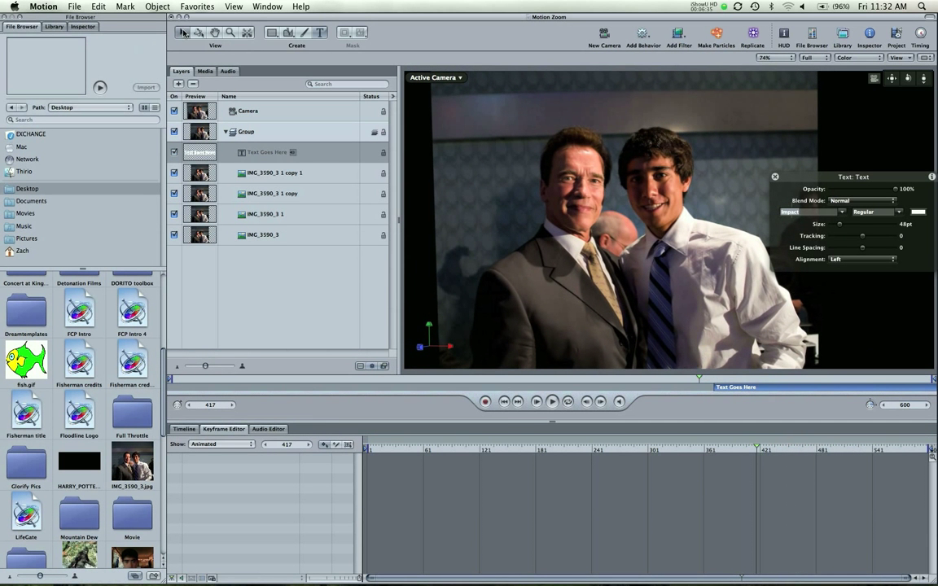
left_click(776, 178)
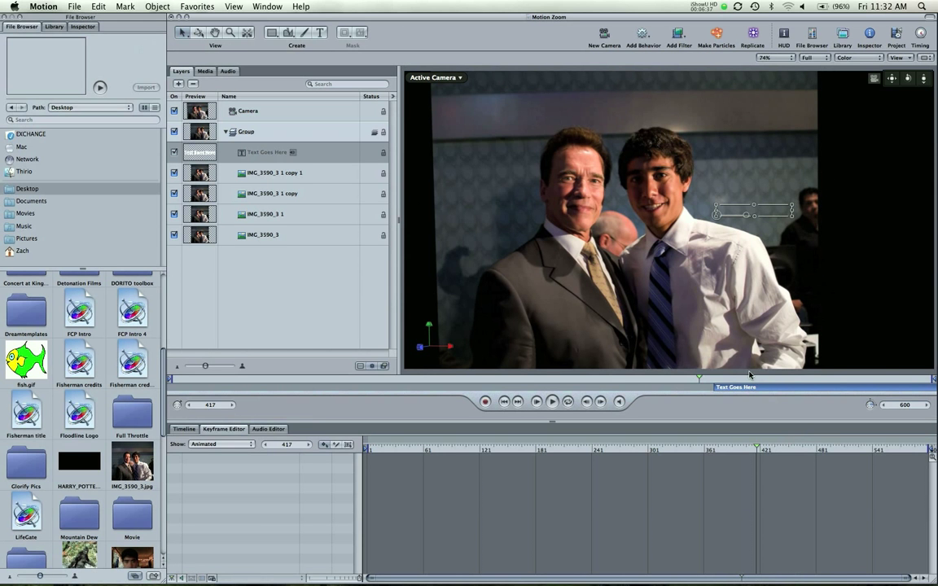
Step: At frame 598, enlarge the text to 116 pt and move it up and left toward the frame's centre
left_click_drag(696, 380, 924, 382)
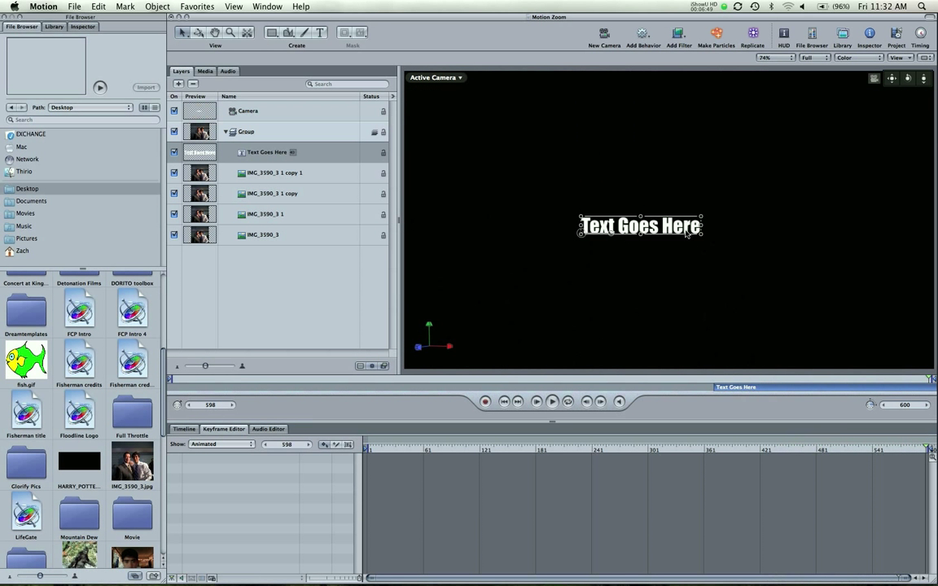
double_click(695, 228)
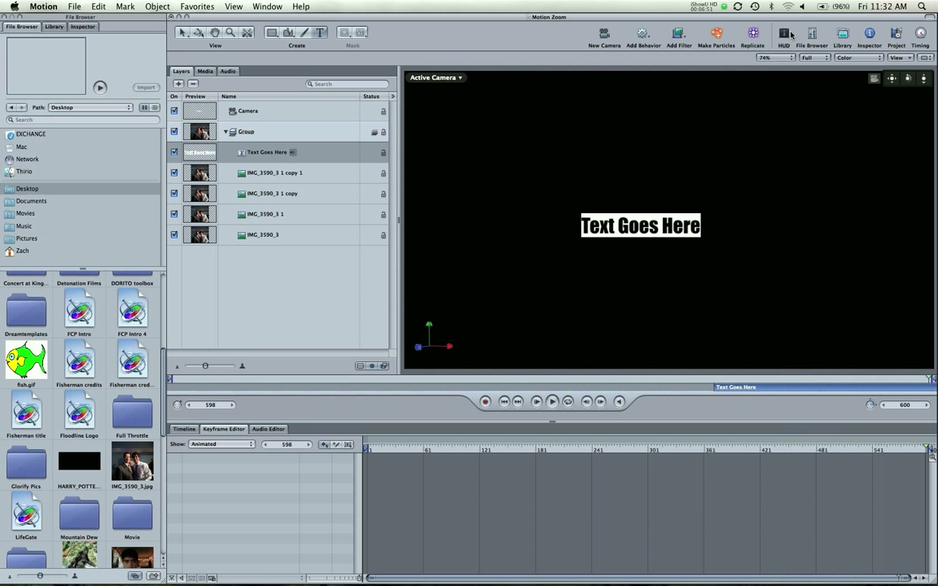
left_click(789, 34)
left_click(859, 224)
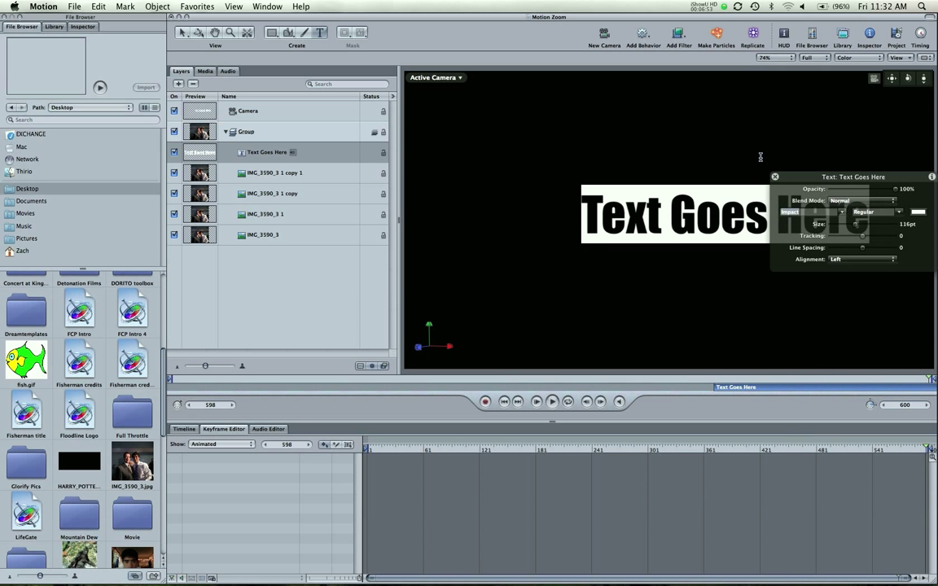
left_click(183, 33)
left_click_drag(630, 202, 572, 182)
left_click(776, 178)
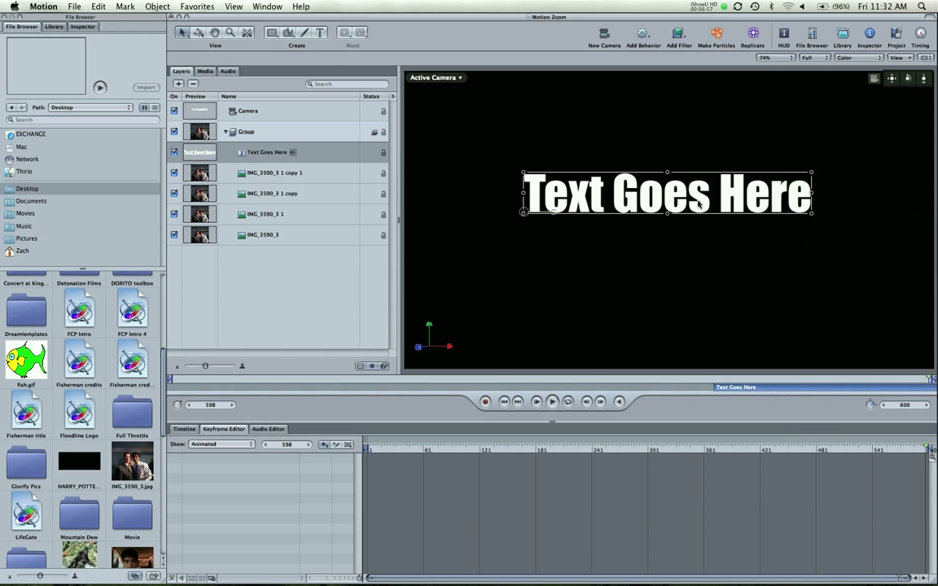
Step: Replace the placeholder text with Final Cut King
double_click(698, 200)
type("ZF")
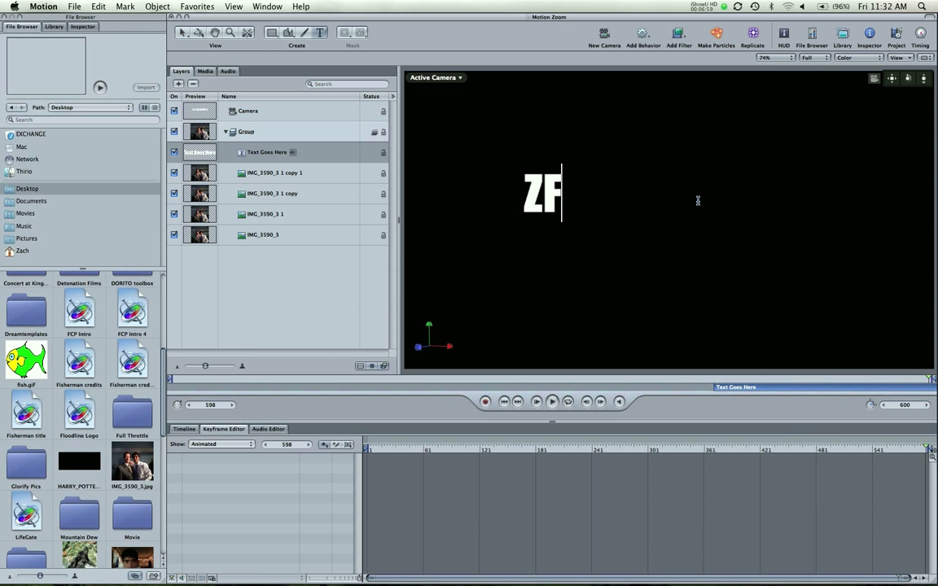
type("Cut King")
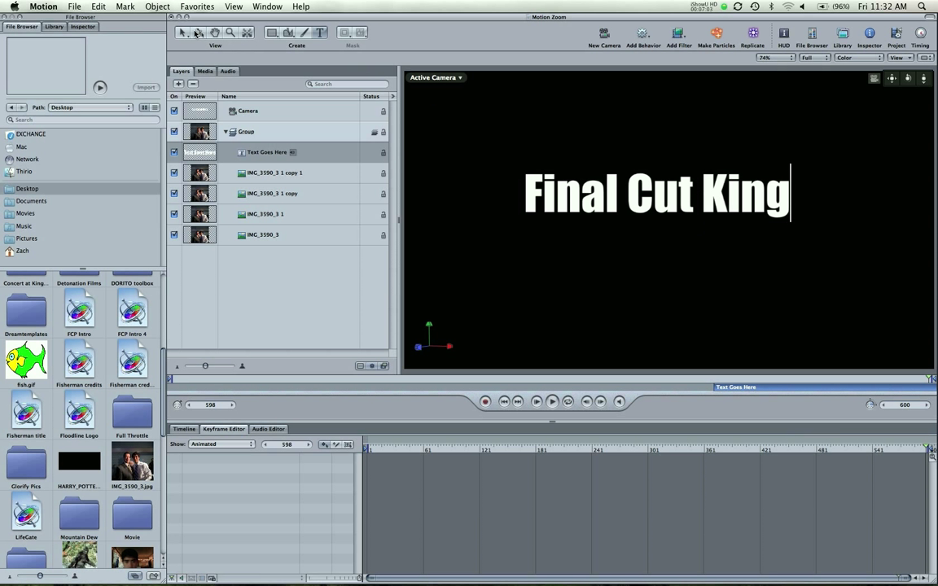
left_click(184, 33)
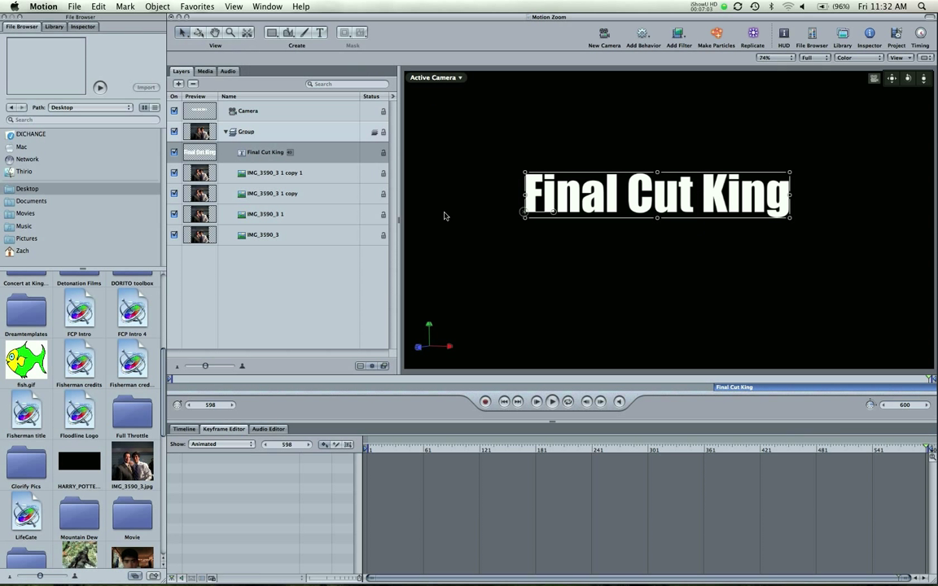
Step: Extend the Final Cut King layer so it starts earlier, just before frame 389
left_click_drag(809, 377, 707, 379)
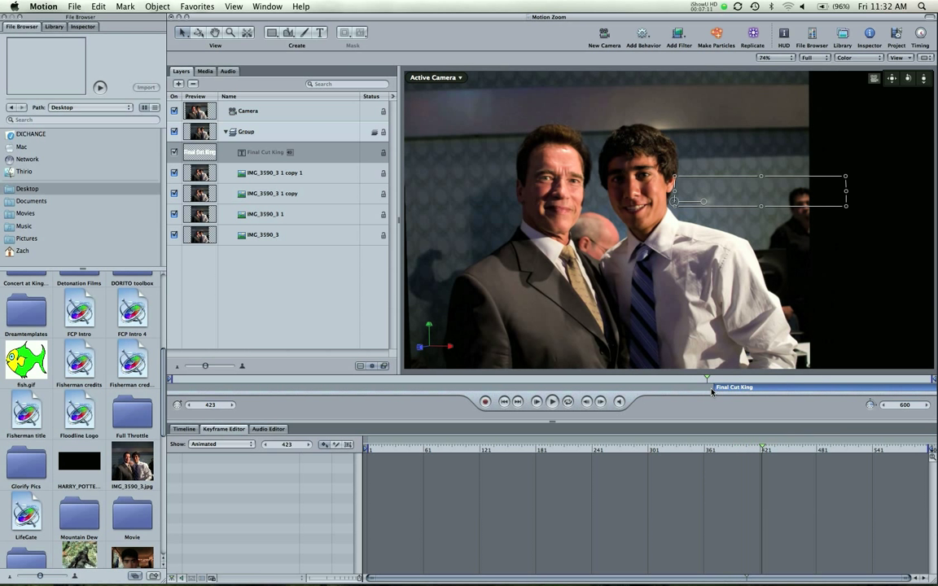
left_click_drag(709, 381, 682, 385)
left_click(682, 379)
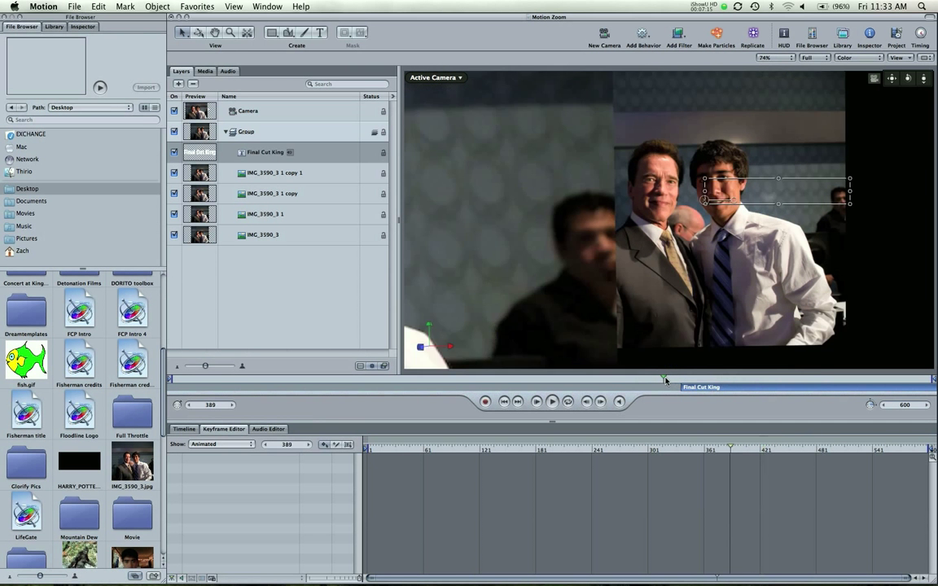
left_click_drag(684, 387, 746, 386)
left_click(661, 380)
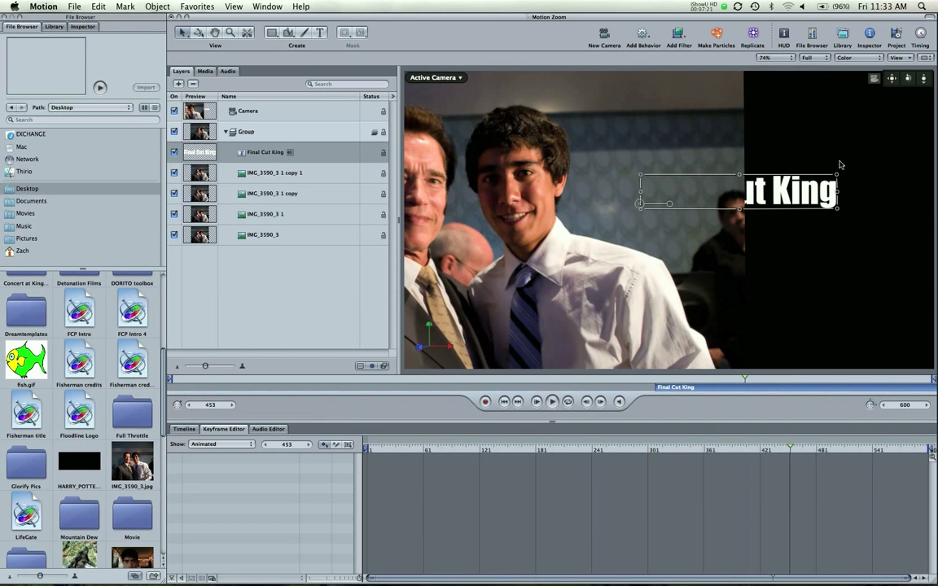
Step: Add the Blur Fade In text behavior to the Final Cut King title and move that layer below IMG_3590_3 within the group
left_click_drag(649, 374, 819, 378)
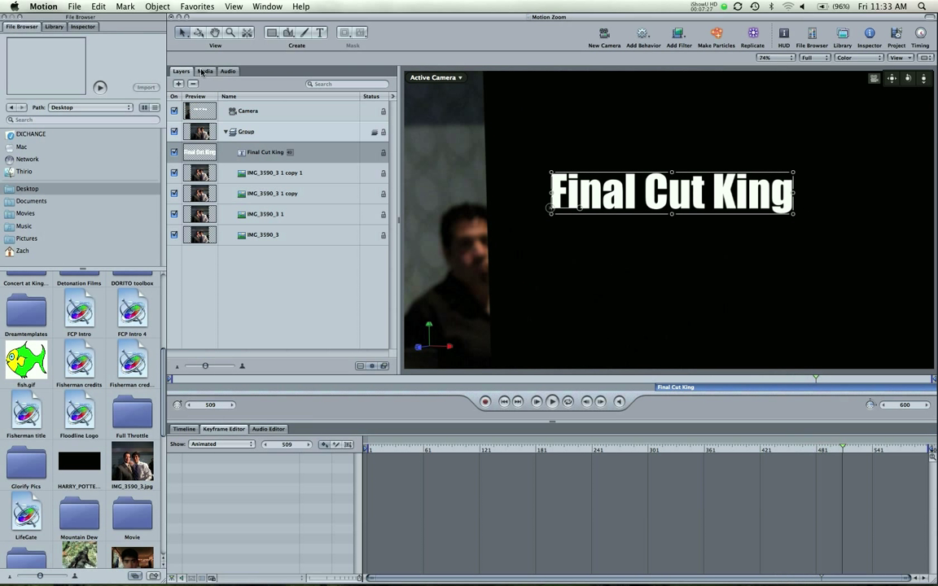
left_click(642, 35)
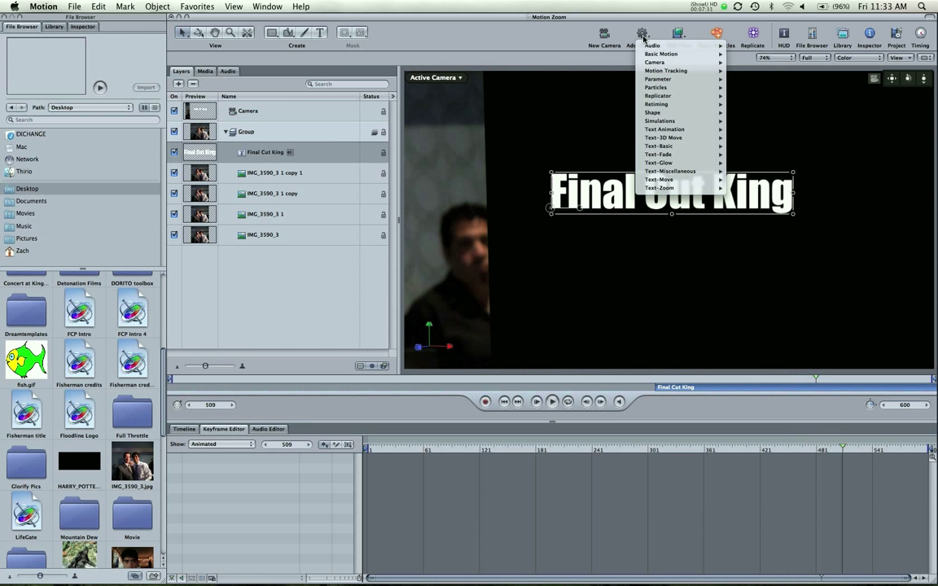
mouse_move(660, 154)
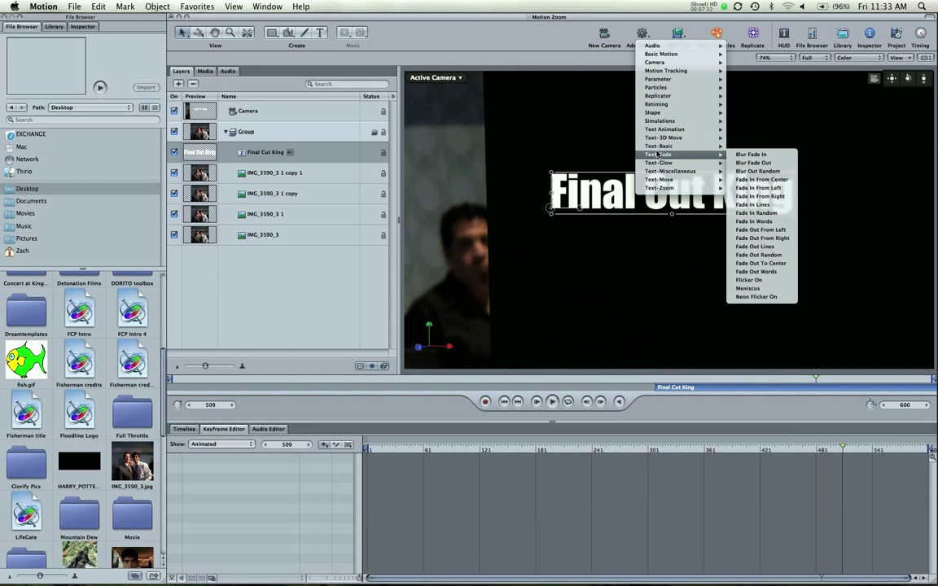
left_click(763, 155)
mouse_move(728, 389)
left_mouse_down()
mouse_move(647, 381)
mouse_move(717, 381)
left_mouse_up()
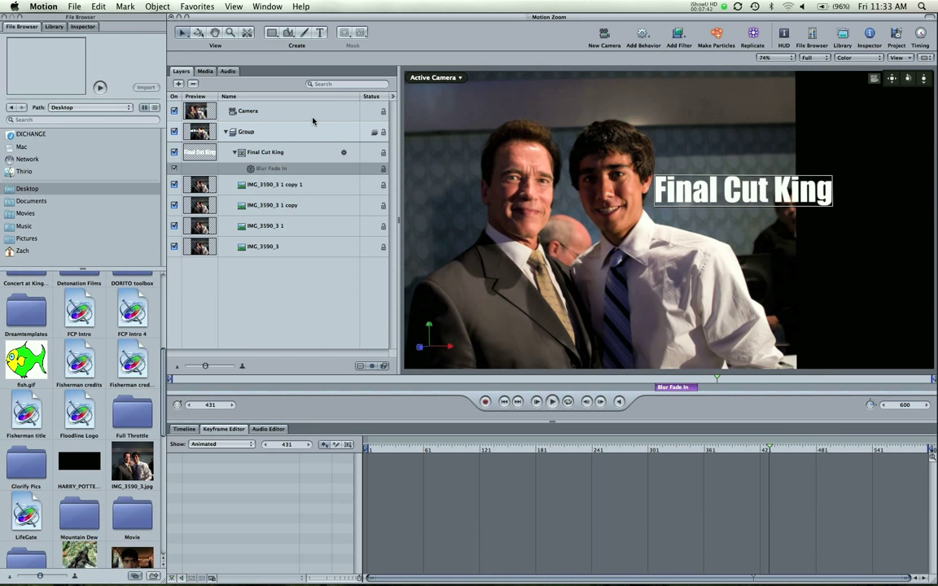
left_click(281, 154)
left_click_drag(281, 157, 282, 257)
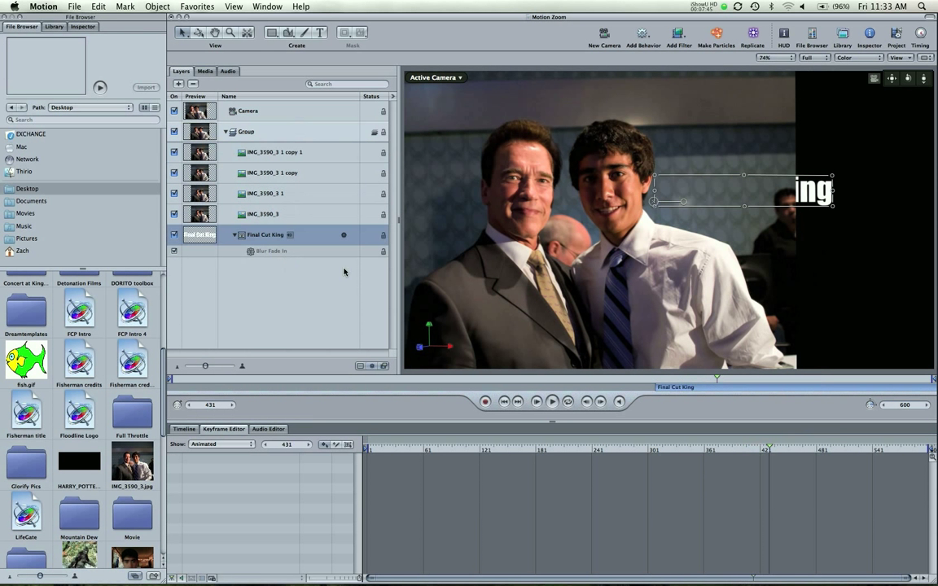
Step: Try trimming the start of the Final Cut King layer to about frame 502, then undo the trim
left_click_drag(664, 377, 806, 378)
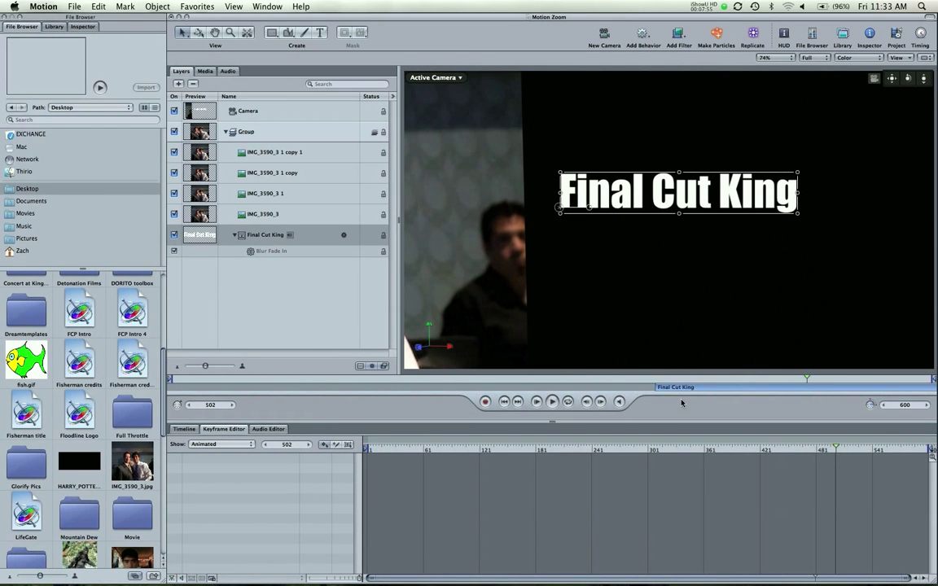
left_click_drag(660, 389, 806, 387)
left_click(285, 246)
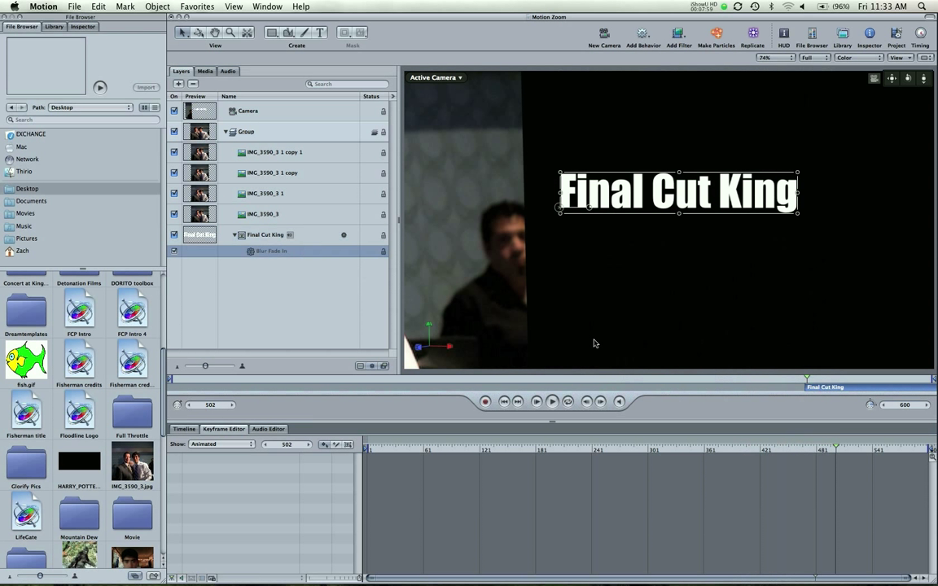
left_click(698, 390)
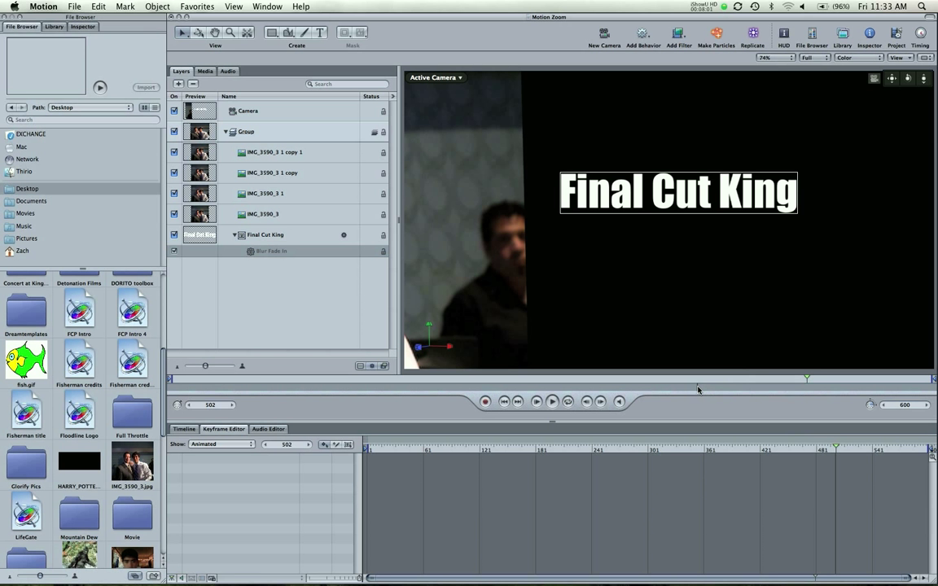
key("super+z")
key("super+z")
Step: Move the Blur Fade In behavior to start at about frame 476 and trim the Final Cut King layer to start there too
mouse_move(693, 379)
left_mouse_down()
mouse_move(665, 380)
mouse_move(706, 380)
left_mouse_up()
key("super+shift+bracketleft")
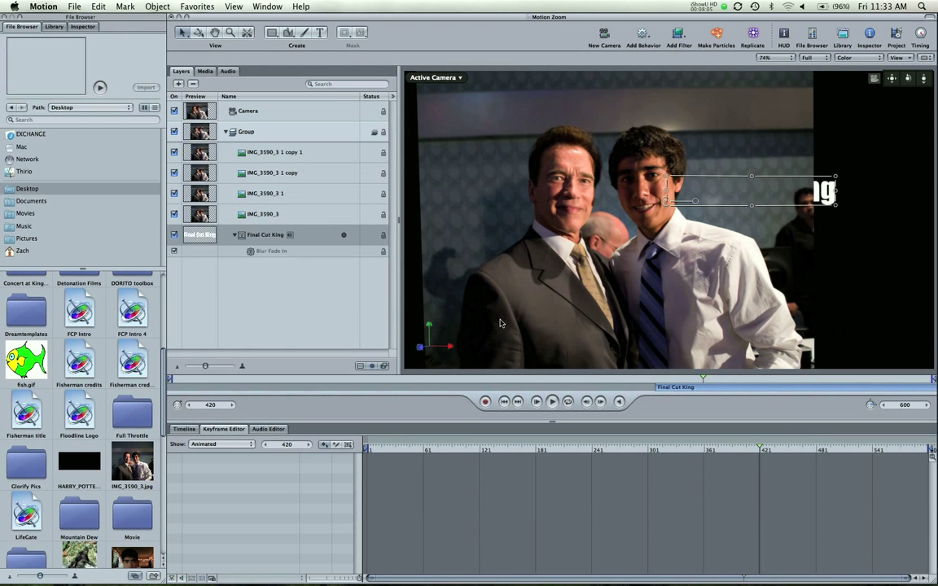
left_click(229, 253)
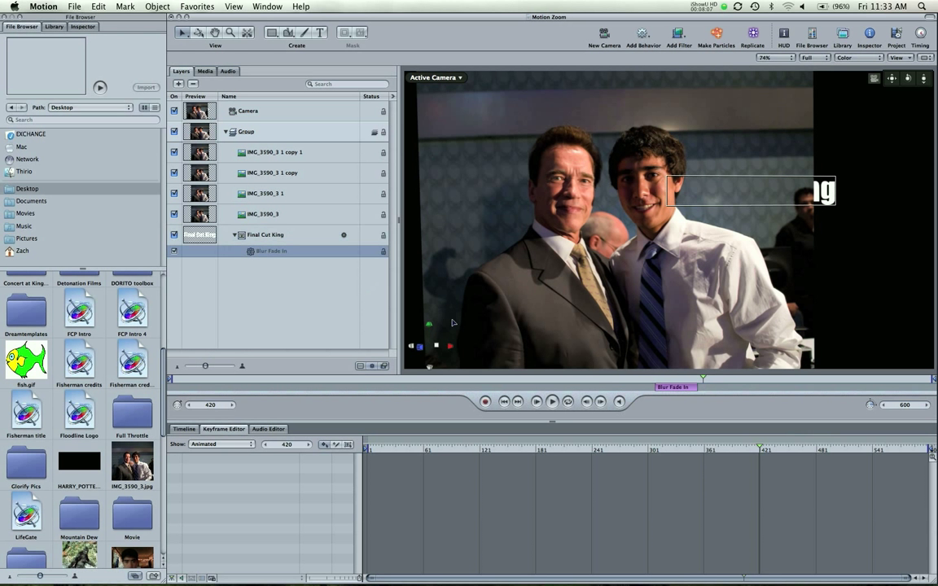
left_click_drag(682, 388, 774, 381)
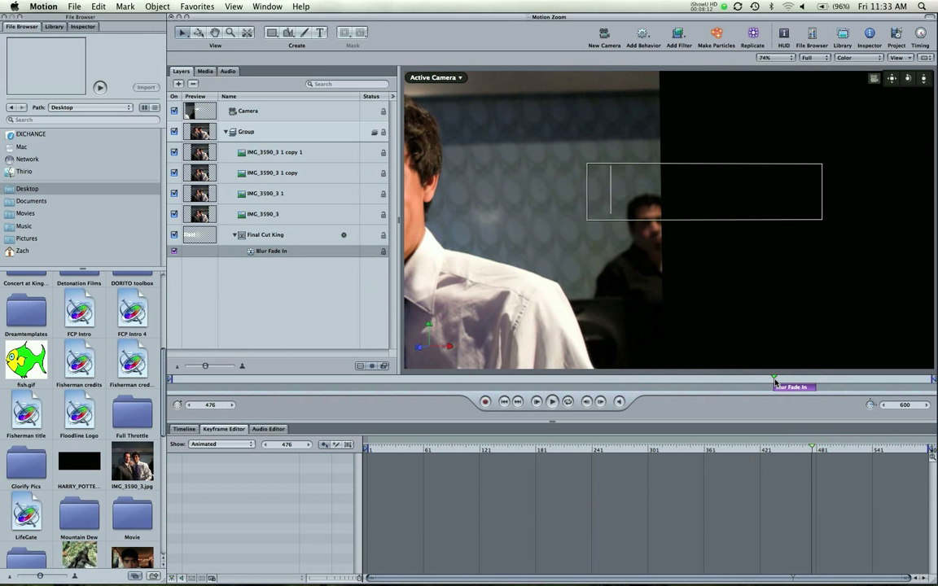
left_click(259, 238)
left_click_drag(656, 388, 178, 382)
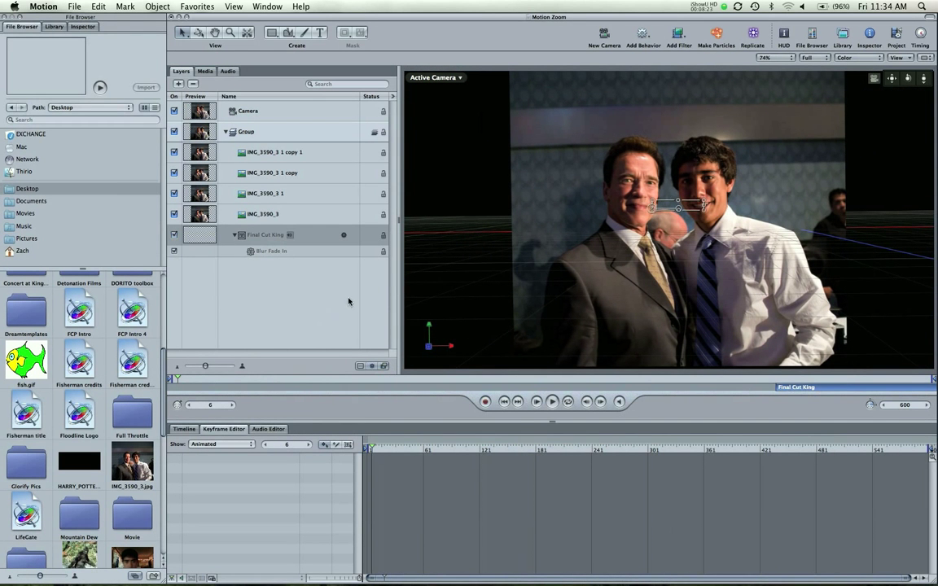
Step: Review the camera fly-through and title fade-in by previewing the project from frame 1, and return to the first frame
left_click(438, 270)
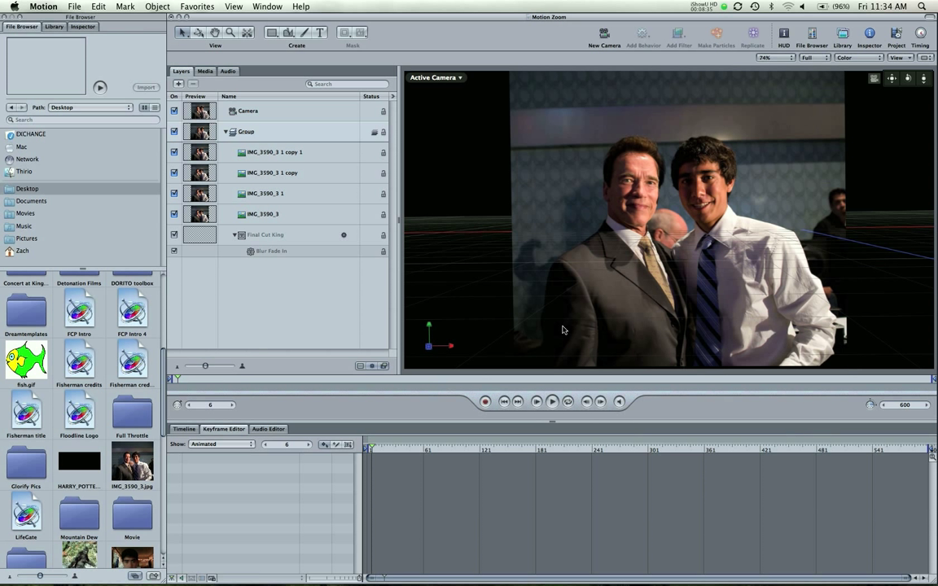
left_click_drag(372, 384, 163, 394)
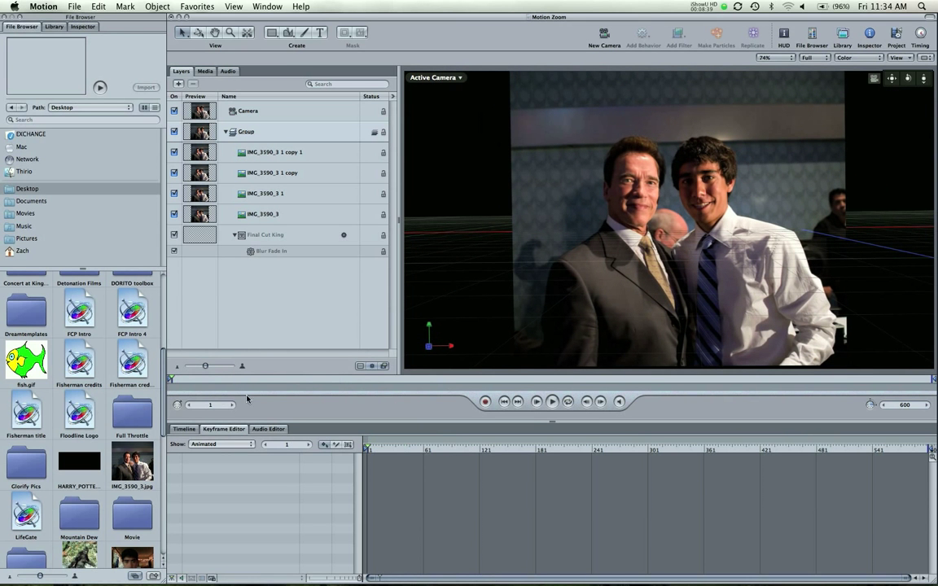
left_click_drag(242, 385, 505, 361)
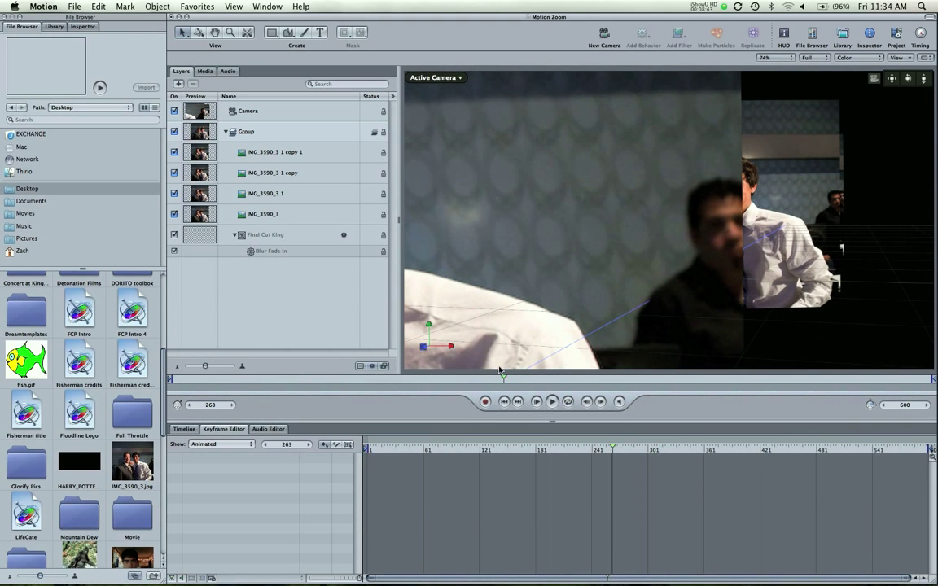
key("space")
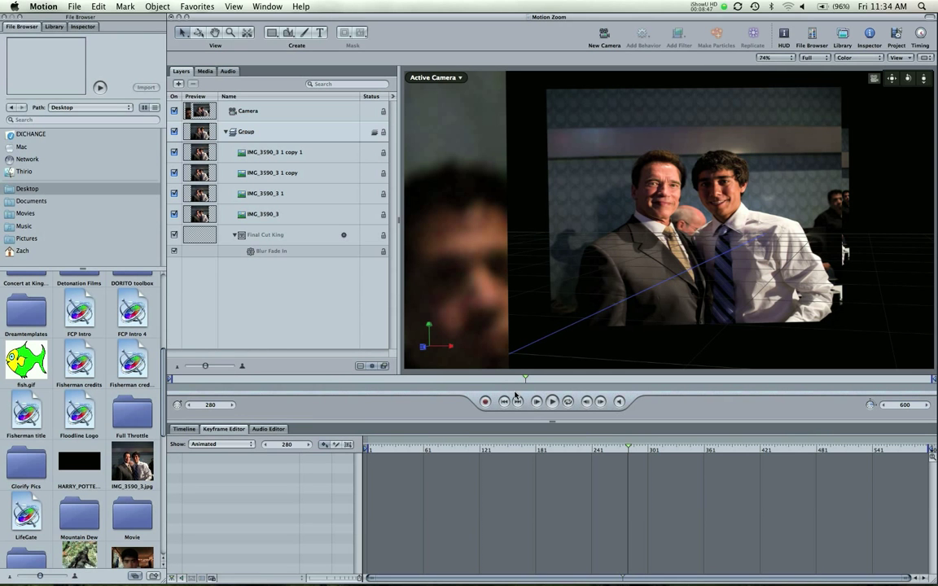
left_click_drag(528, 383, 827, 410)
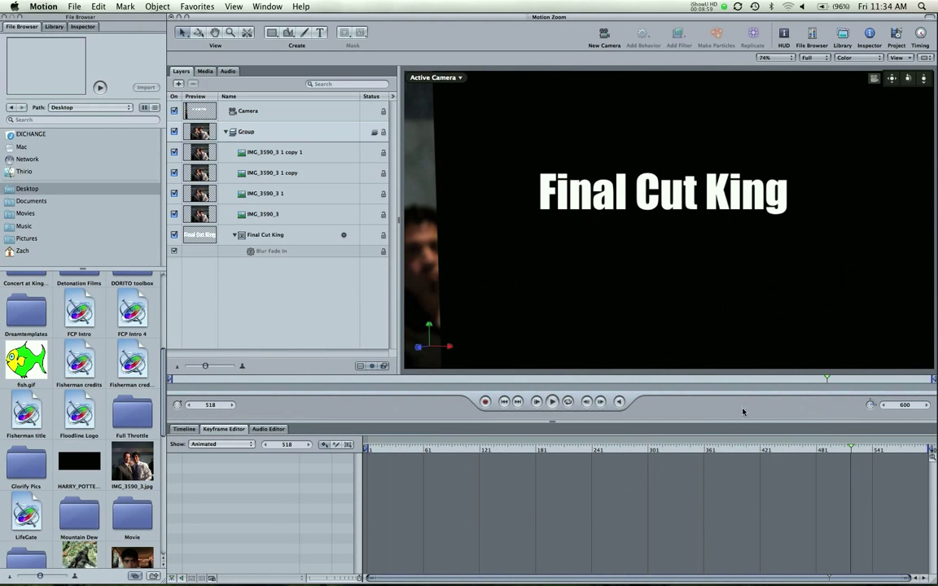
left_click_drag(862, 379, 153, 350)
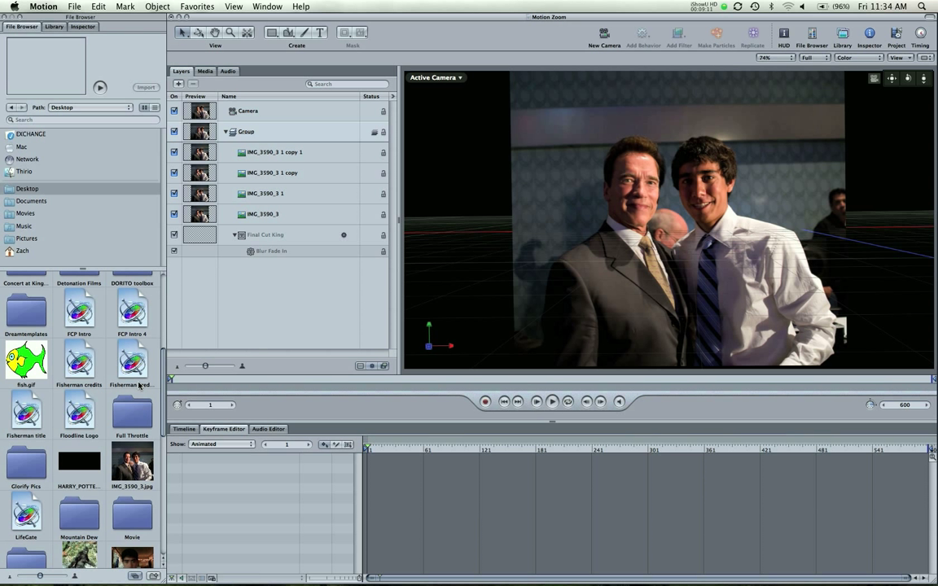
Step: Open the Inspector
left_click(82, 27)
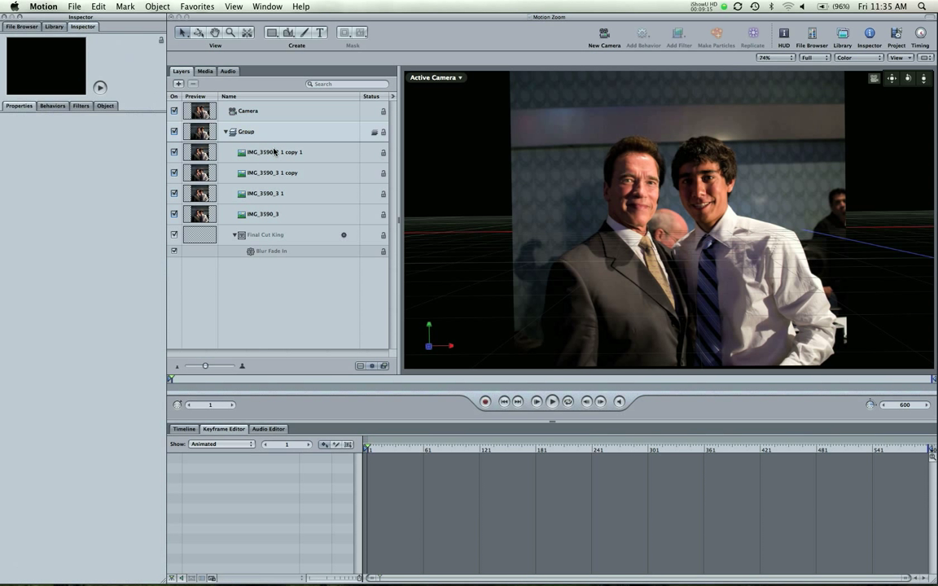